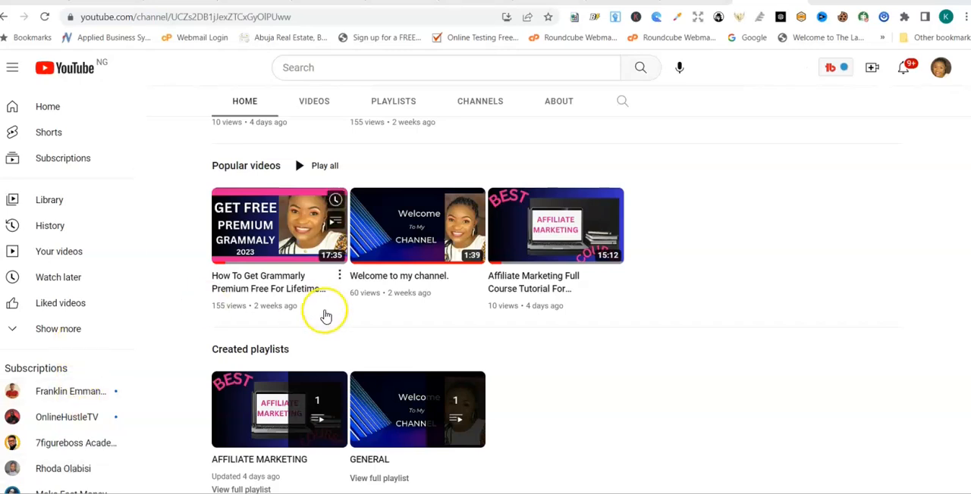
- Switch to the systeme.io dashboard and open the list of funnels
{"action": "left_click", "coordinate": [696, 1]}
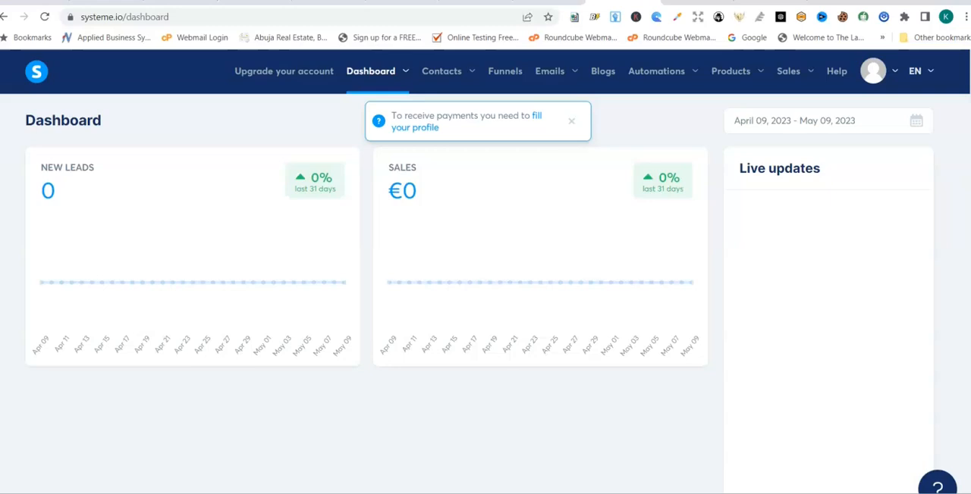
{"action": "mouse_move", "coordinate": [566, 81]}
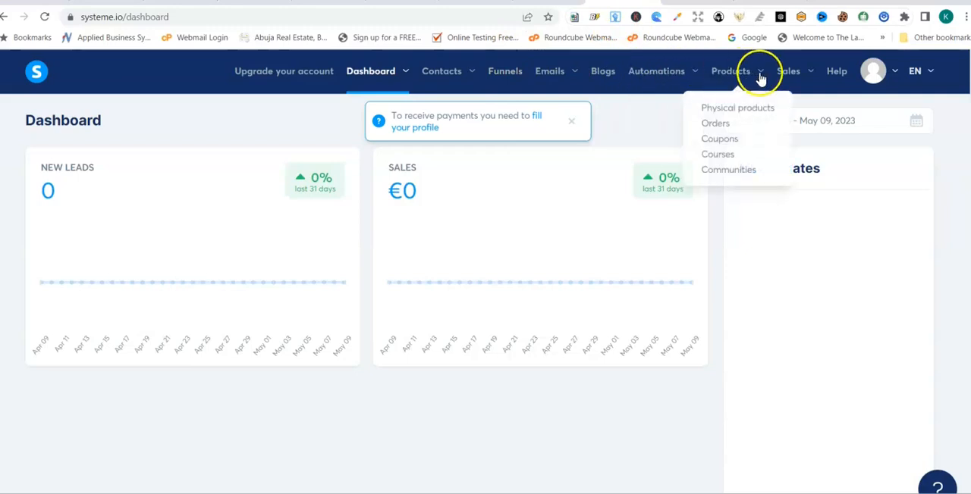
{"action": "mouse_move", "coordinate": [807, 85]}
{"action": "mouse_move", "coordinate": [722, 81]}
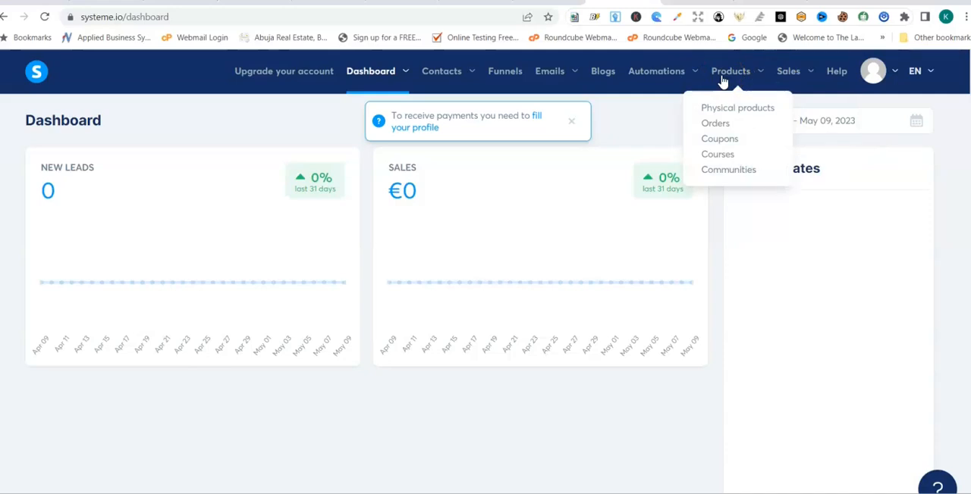
{"action": "left_click", "coordinate": [505, 79]}
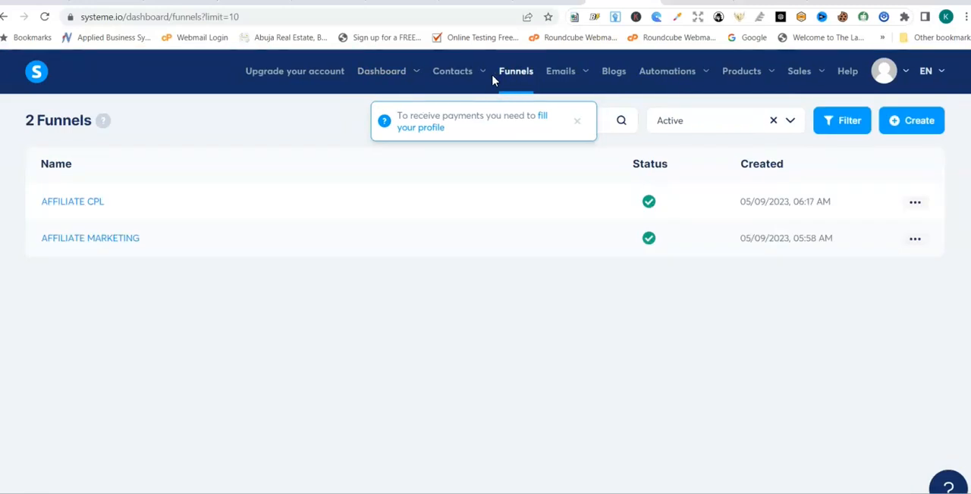
- Create a funnel named "AFFILATE CPL" with the Build an audience goal, keeping the default domain and Euro currency
{"action": "left_click", "coordinate": [919, 120]}
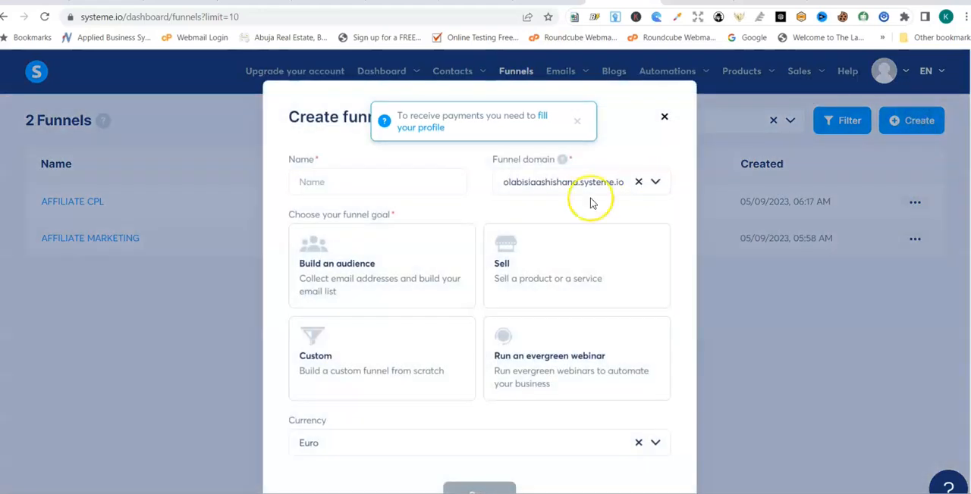
{"action": "left_click", "coordinate": [411, 186]}
{"action": "type", "text": "a"}
{"action": "key", "text": "BackSpace"}
{"action": "type", "text": "AFFILATE"}
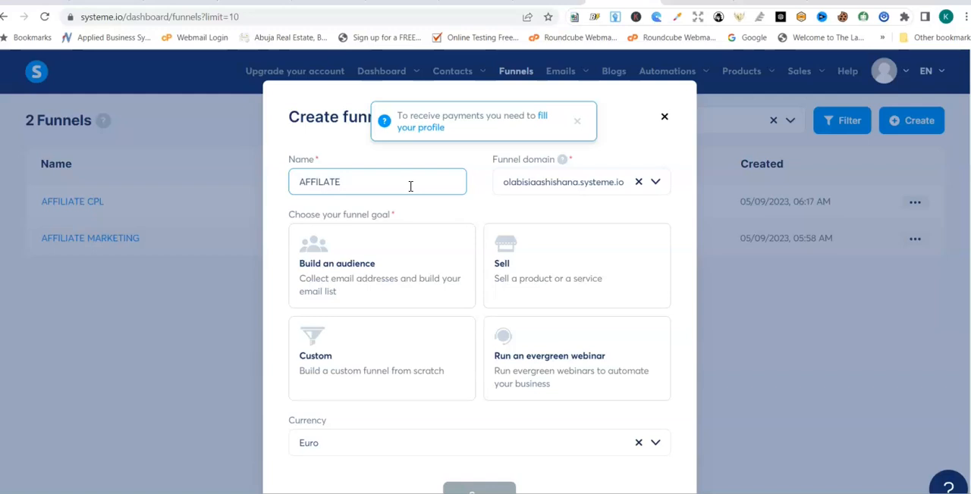
{"action": "type", "text": " CPL"}
{"action": "left_click", "coordinate": [317, 246]}
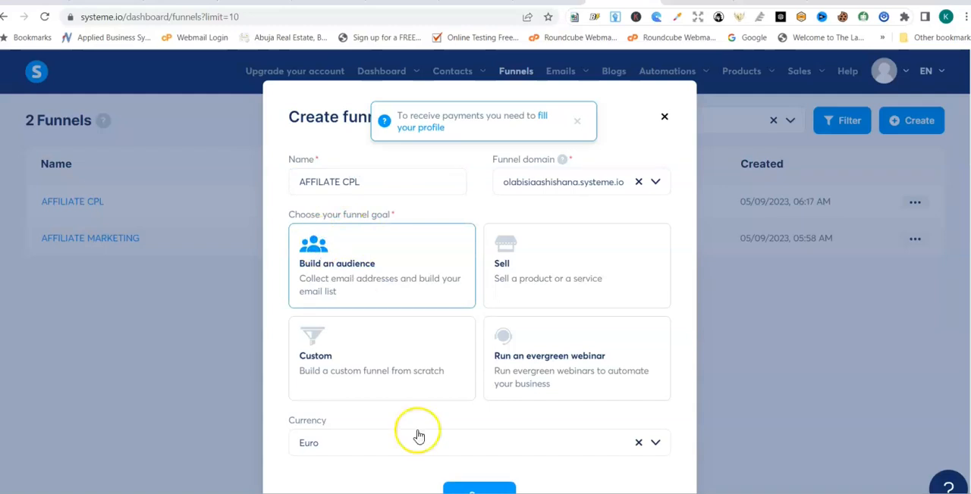
{"action": "left_click", "coordinate": [473, 488]}
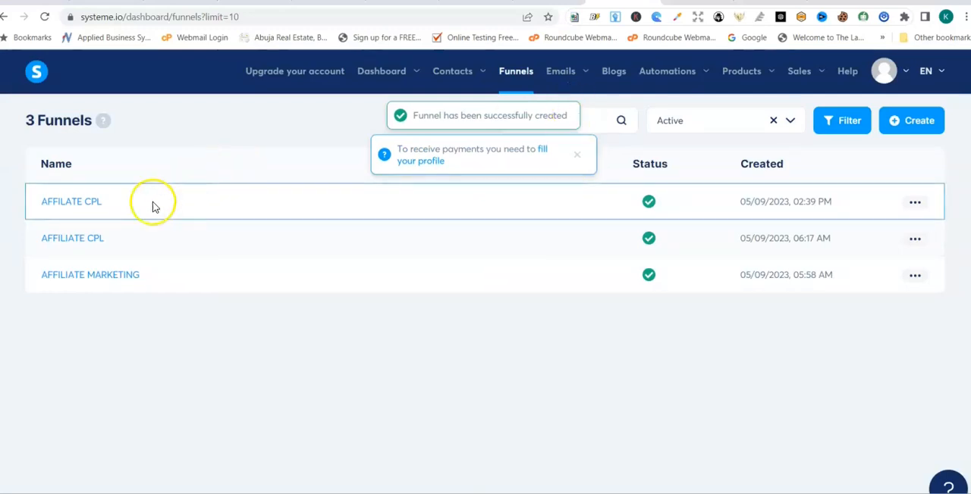
- In the AFFILATE CPL funnel, give the squeeze page the "Revealed: How To Make $217/Day Online" template and open it for page editing
{"action": "left_click", "coordinate": [99, 201]}
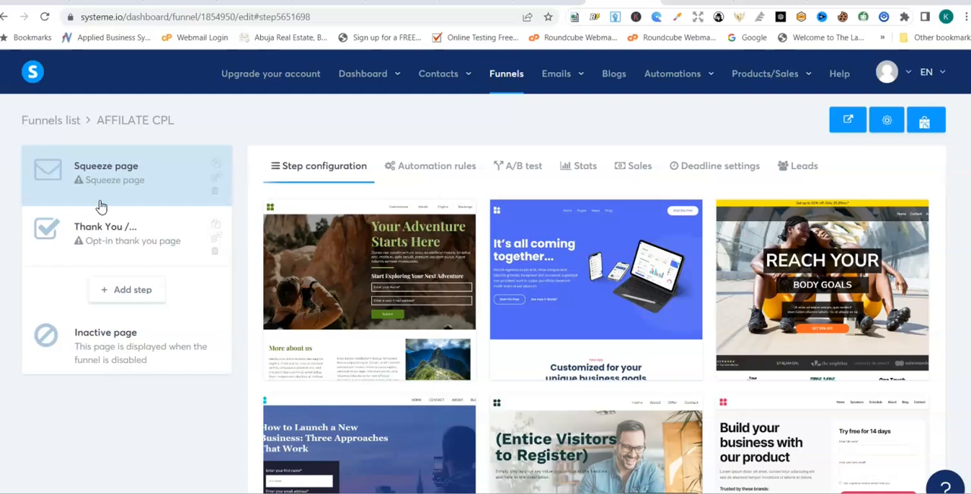
{"action": "mouse_move", "coordinate": [915, 238]}
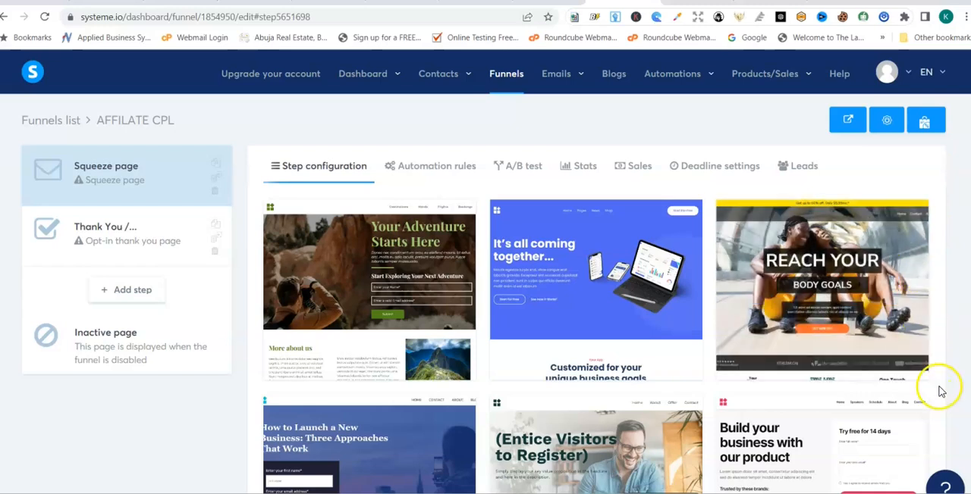
{"action": "scroll", "coordinate": [418, 321], "scroll_direction": "down", "scroll_amount": 8}
{"action": "left_click", "coordinate": [317, 308]}
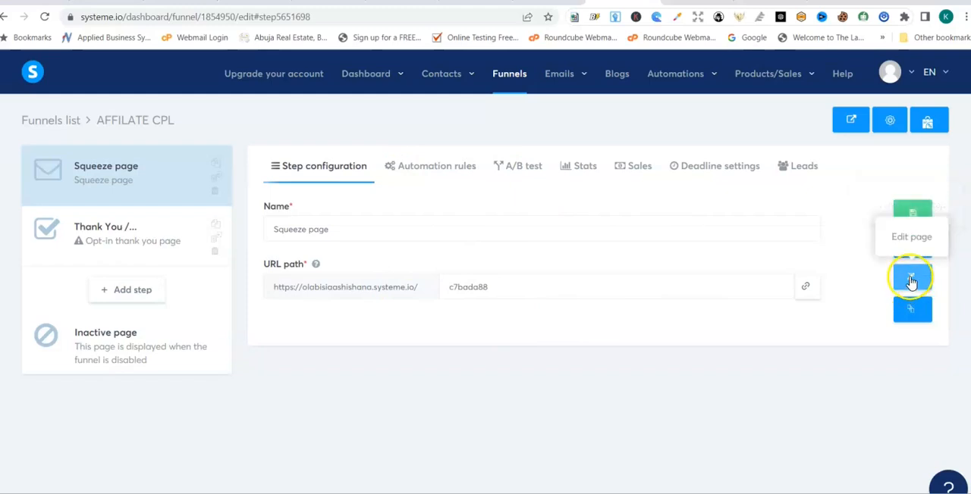
{"action": "left_click", "coordinate": [911, 283]}
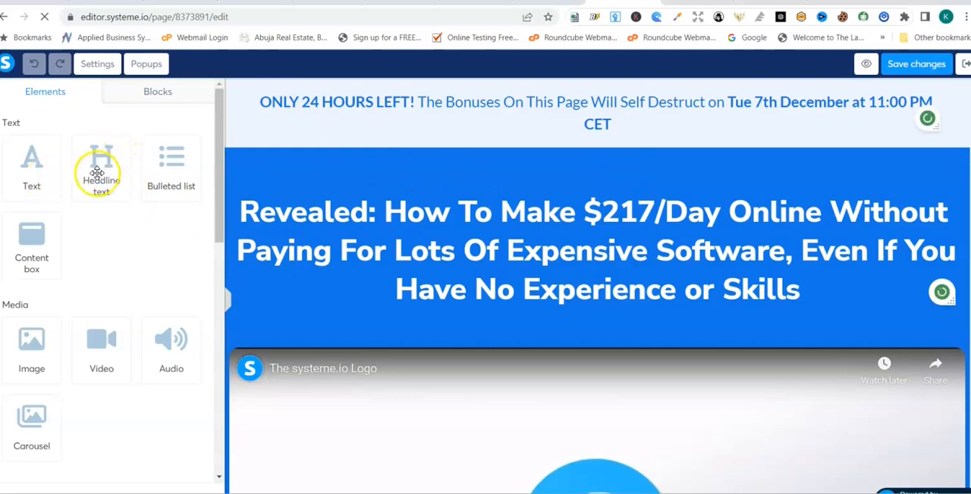
- Try to add a Headline text element to the light banner above the main headline
{"action": "left_click_drag", "start_coordinate": [101, 173], "coordinate": [386, 123]}
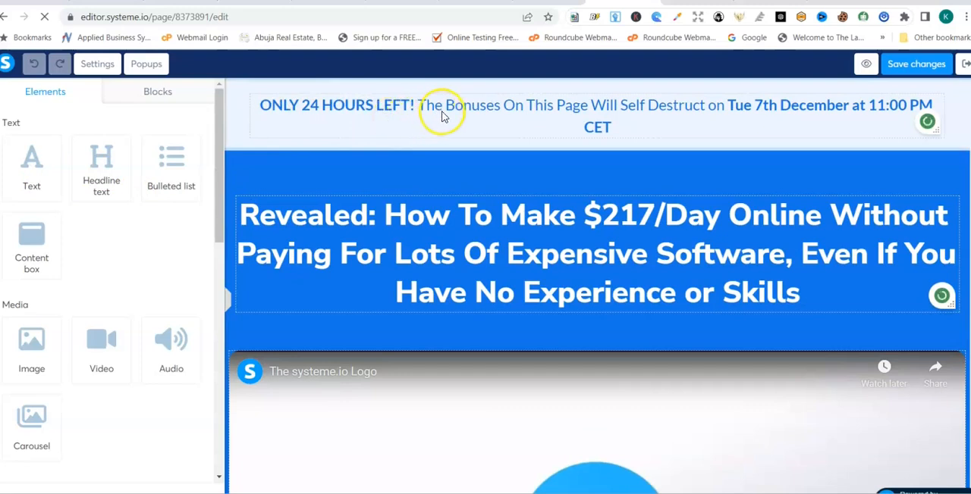
{"action": "left_click", "coordinate": [403, 101]}
{"action": "left_click", "coordinate": [311, 127]}
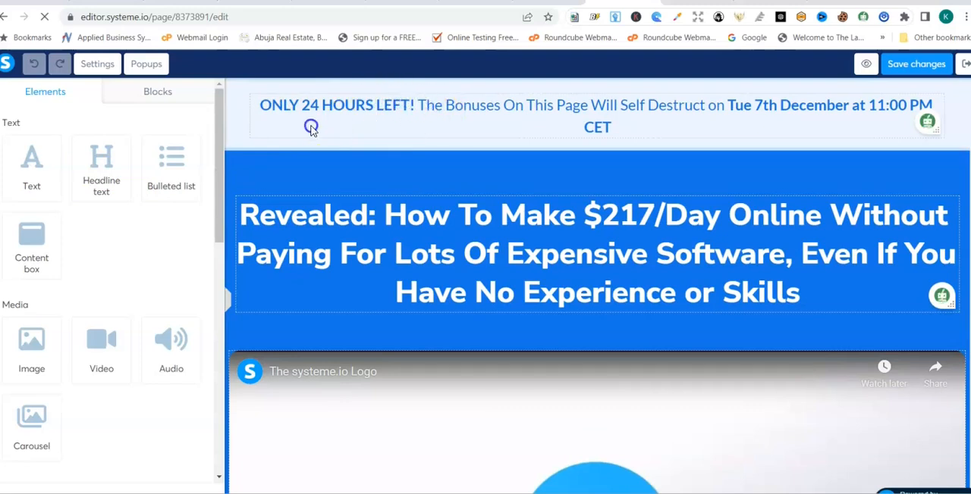
{"action": "left_click_drag", "start_coordinate": [101, 157], "coordinate": [209, 149]}
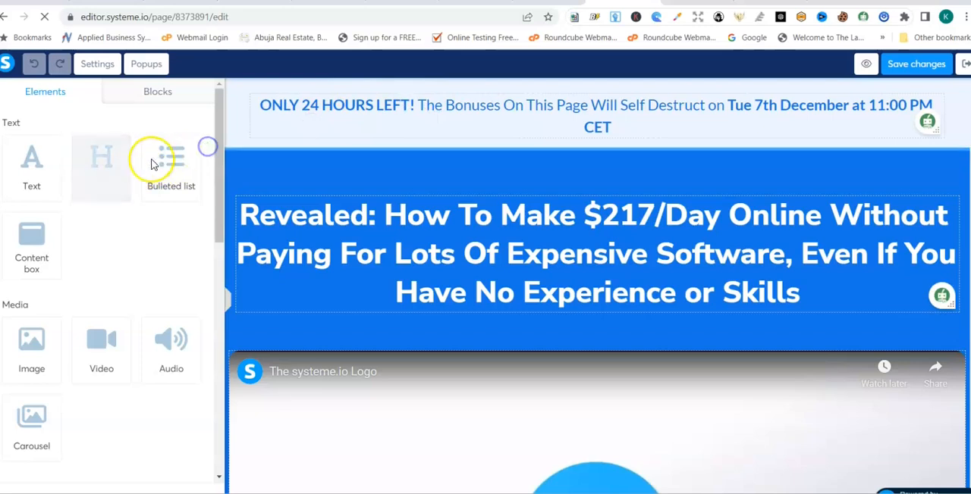
{"action": "left_click_drag", "start_coordinate": [97, 164], "coordinate": [219, 141]}
- Replace the "ONLY 24 HOURS LEFT!" banner text with "FREE VIDEO BY" followed by the presenter's full name in capitals
{"action": "left_click", "coordinate": [387, 102]}
{"action": "left_click", "coordinate": [431, 112]}
{"action": "left_click", "coordinate": [722, 121]}
{"action": "left_click_drag", "start_coordinate": [622, 124], "coordinate": [262, 103]}
{"action": "key", "text": "BackSpace"}
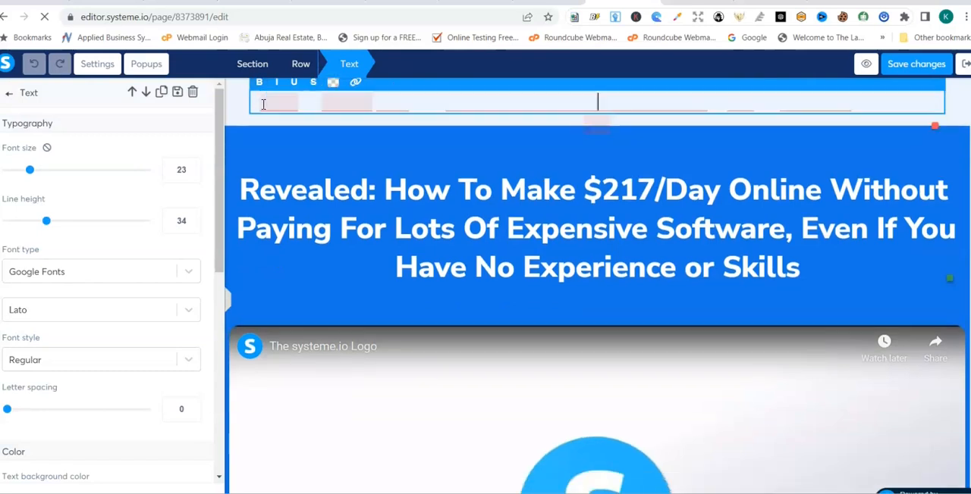
{"action": "type", "text": "FREE VIDEO RE"}
{"action": "key", "text": "BackSpace"}
{"action": "key", "text": "BackSpace"}
{"action": "key", "text": "BackSpace"}
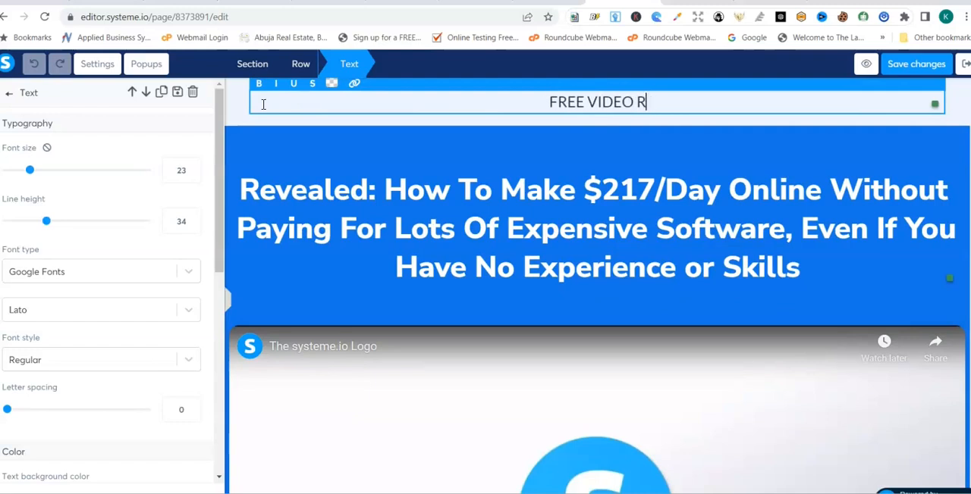
{"action": "type", "text": "BY OLAN"}
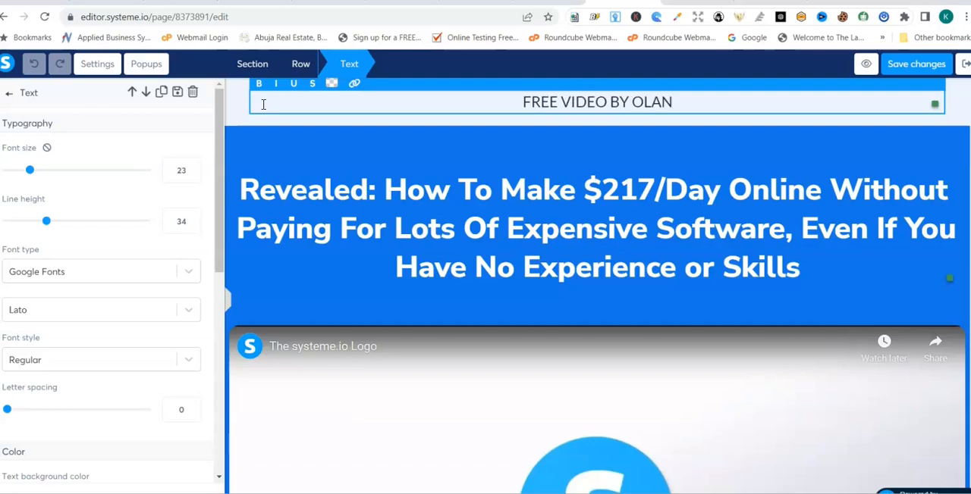
{"action": "key", "text": "BackSpace"}
{"action": "type", "text": "MIDE ORIJA"}
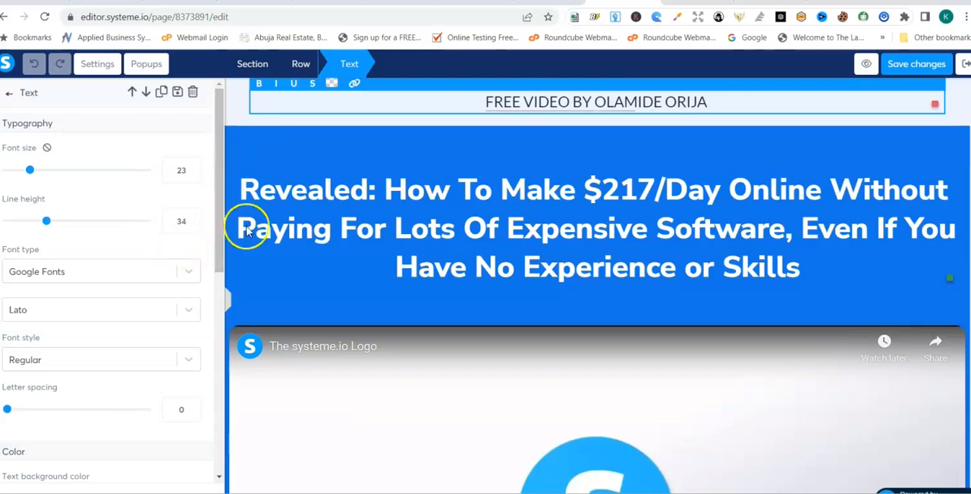
- Delete everything after "Revealed: How To" in the main headline above the video
{"action": "left_click", "coordinate": [282, 233]}
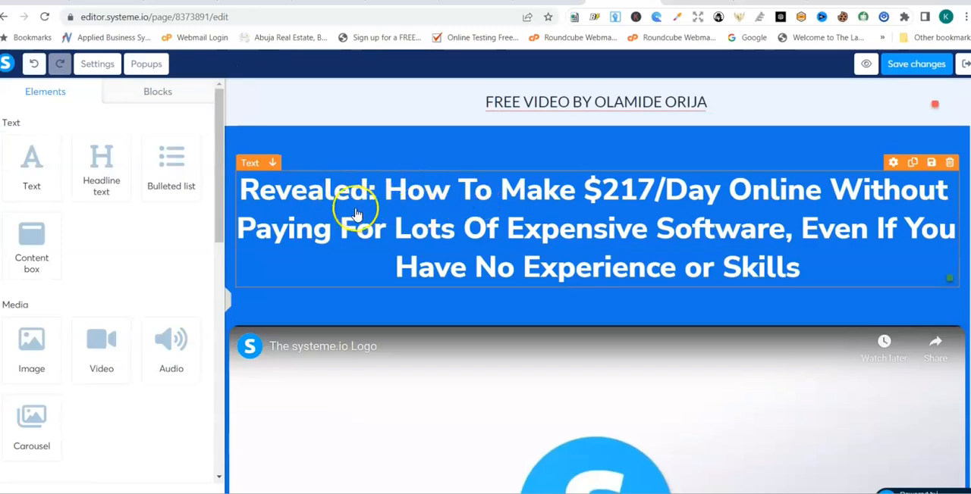
{"action": "left_click", "coordinate": [590, 188]}
{"action": "left_click_drag", "start_coordinate": [590, 191], "coordinate": [633, 201]}
{"action": "left_click", "coordinate": [580, 185]}
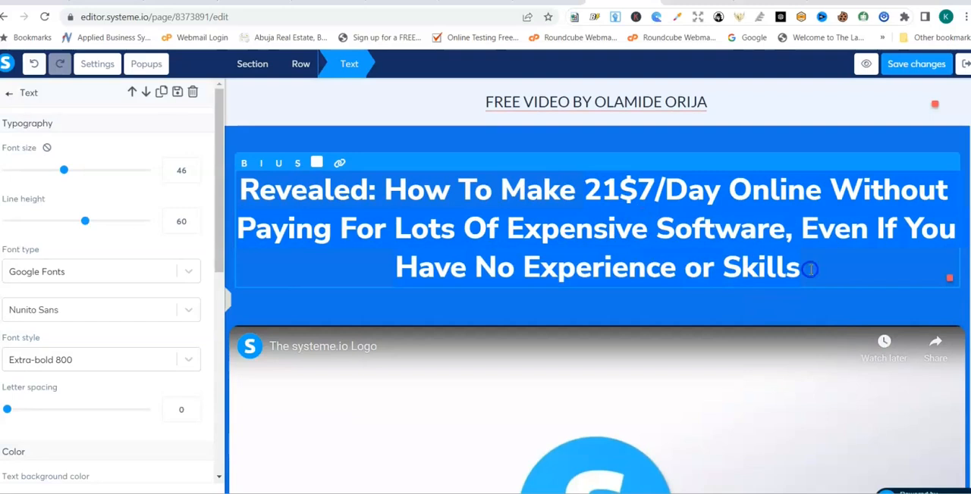
{"action": "key", "text": "BackSpace"}
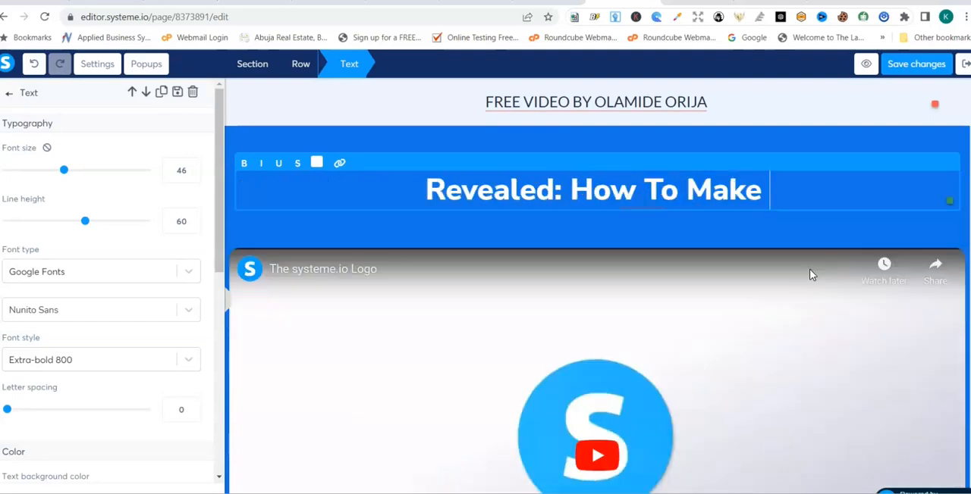
{"action": "key", "text": "BackSpace"}
{"action": "key", "text": "BackSpace"}
{"action": "key", "text": "BackSpace"}
{"action": "key", "text": "BackSpace"}
- Complete the main headline after "Revealed: How To" with "Africans are getting 6,7,8, figure paycheck weekly without selling Anything"
{"action": "type", "text": "AF"}
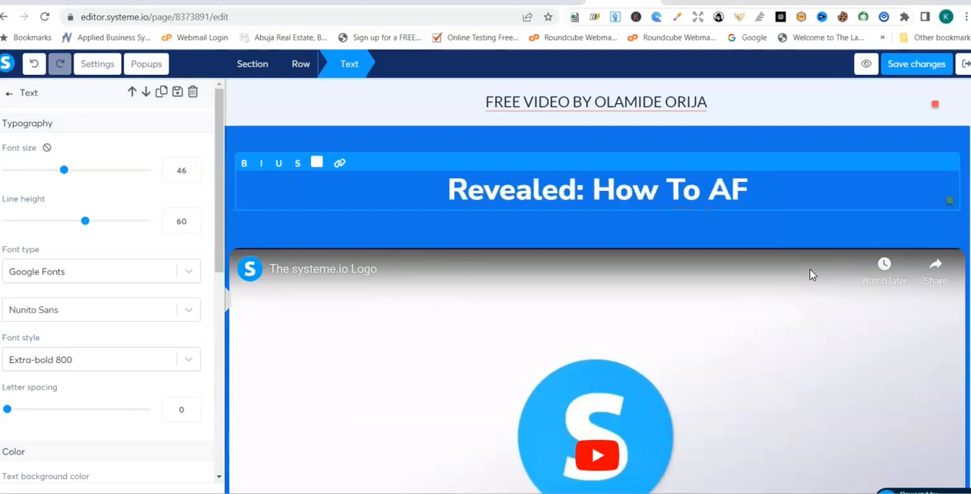
{"action": "key", "text": "BackSpace"}
{"action": "type", "text": "fricans are "}
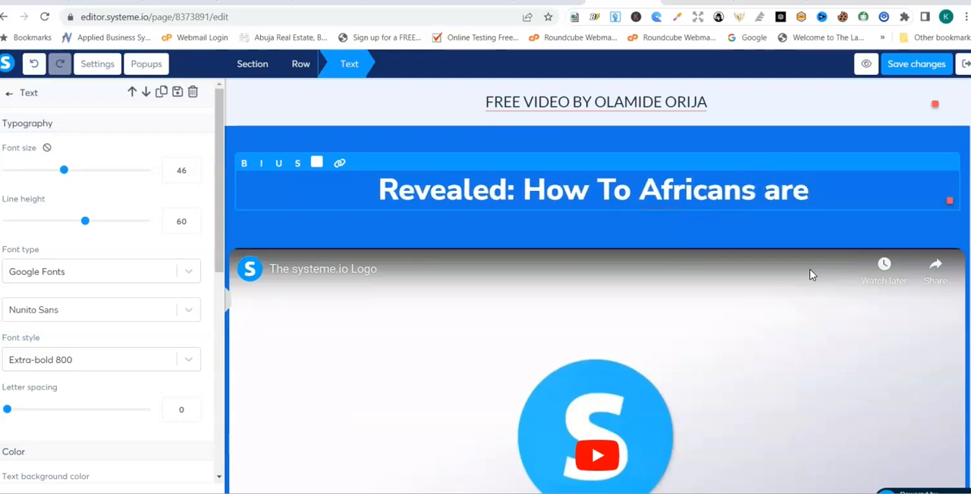
{"action": "type", "text": "getting 6,7"}
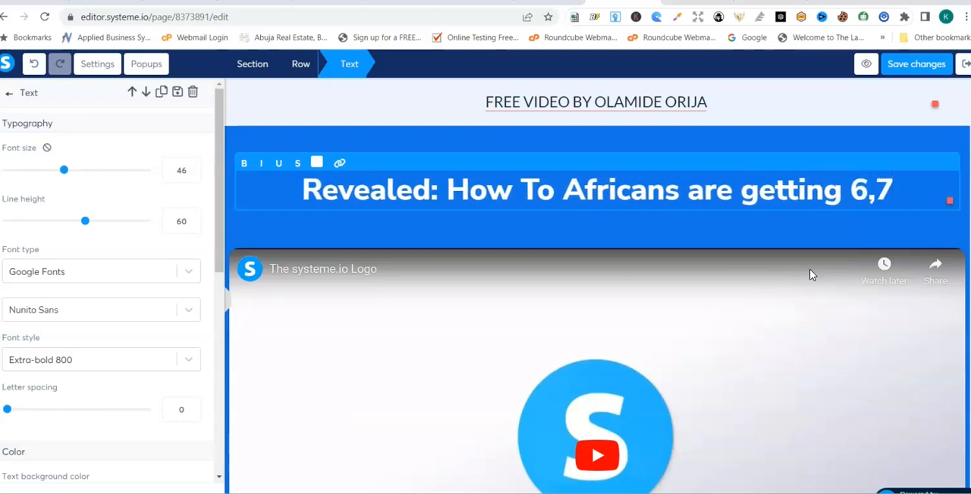
{"action": "type", "text": ",8,"}
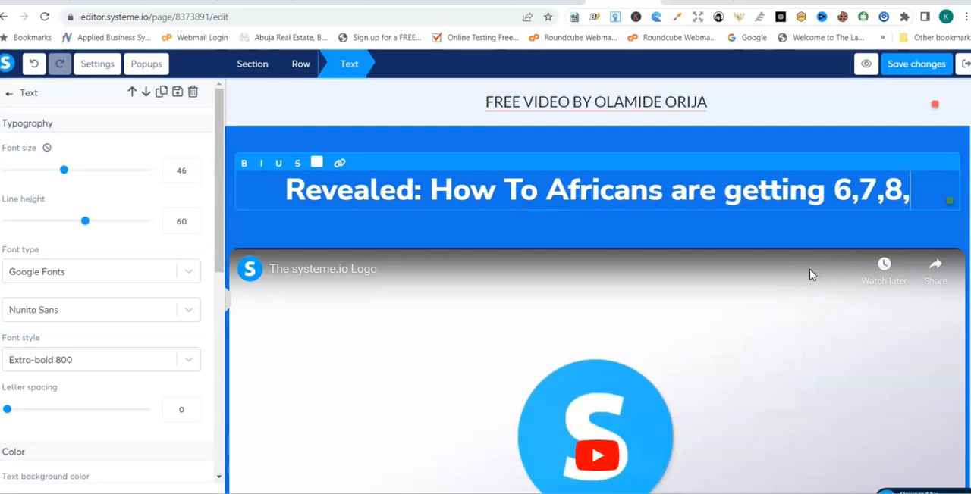
{"action": "type", "text": " figure"}
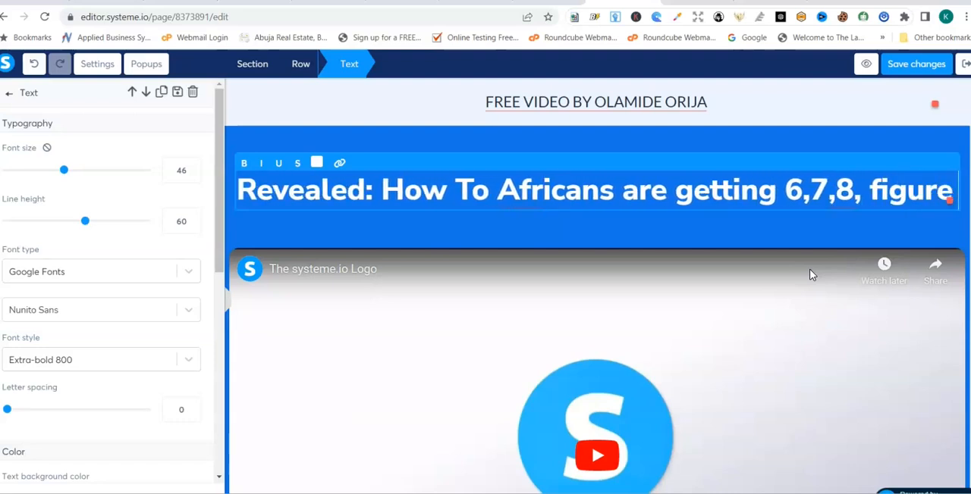
{"action": "type", "text": " payc"}
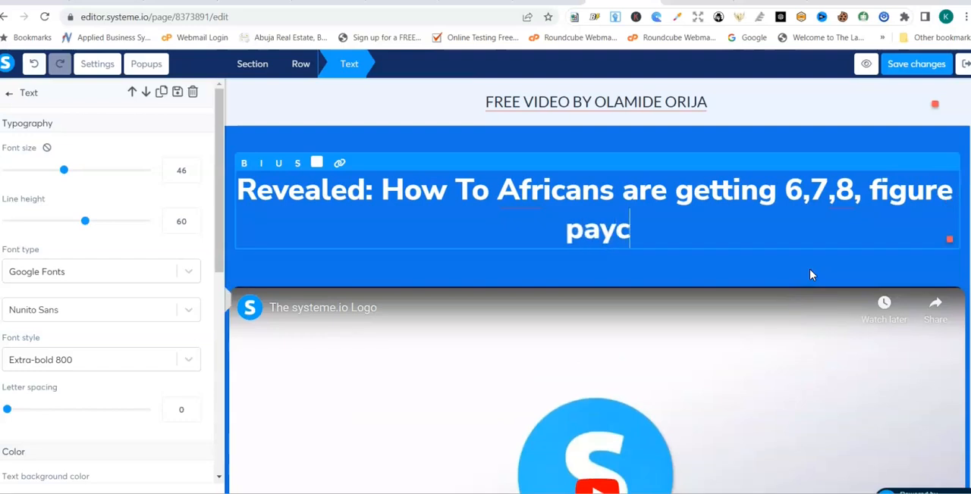
{"action": "type", "text": "heck w"}
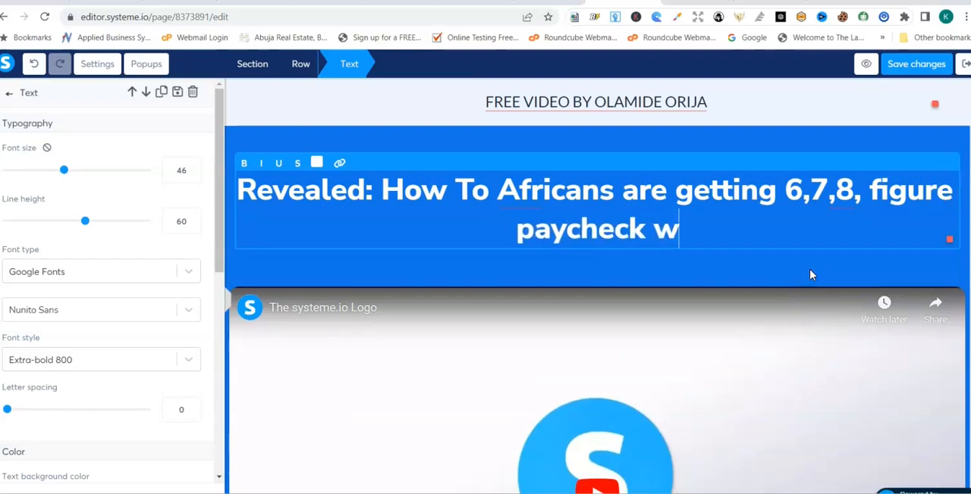
{"action": "type", "text": "eekly "}
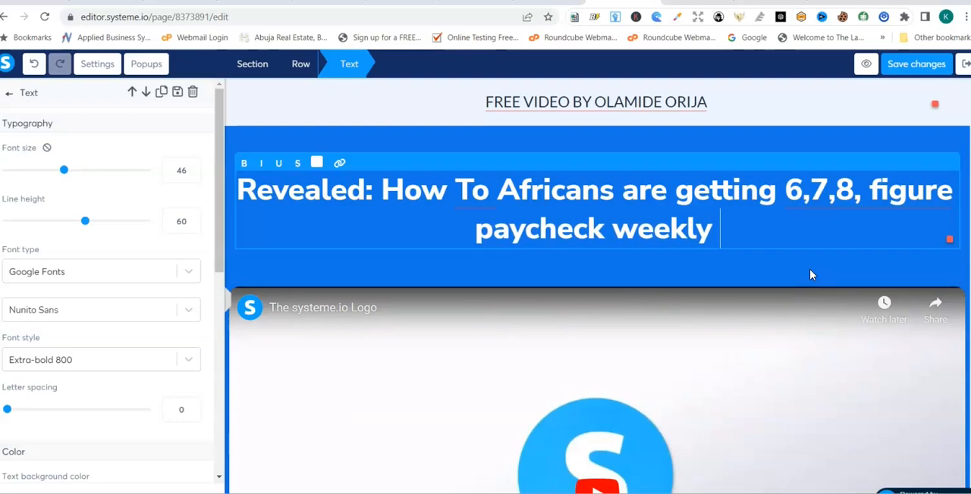
{"action": "type", "text": "wi"}
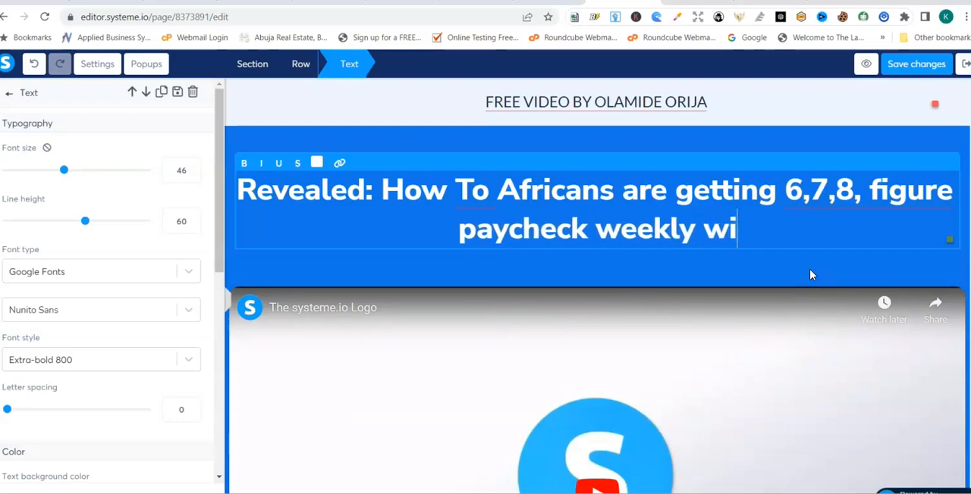
{"action": "type", "text": "thout "}
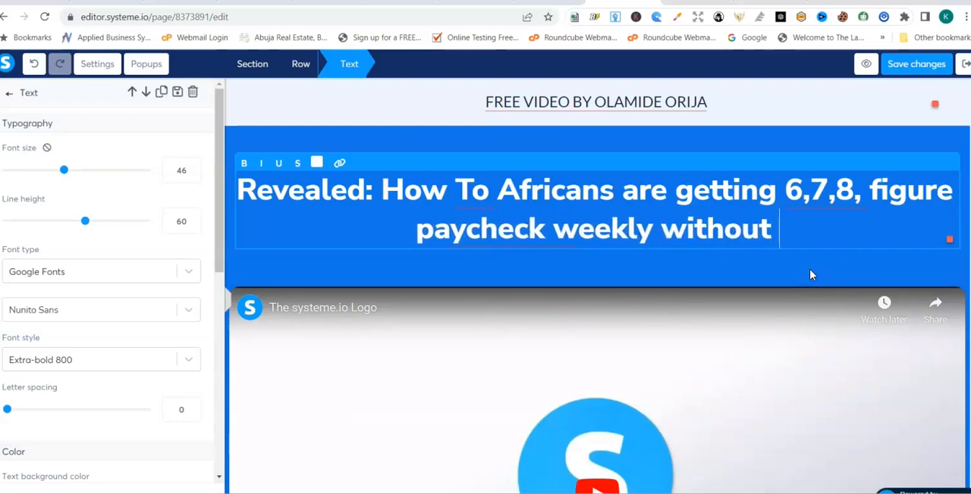
{"action": "type", "text": "selling "}
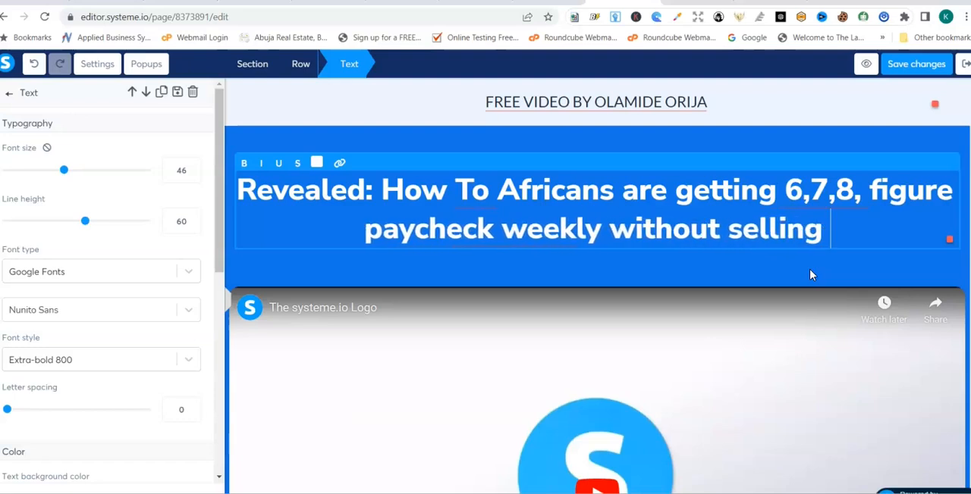
{"action": "type", "text": "An"}
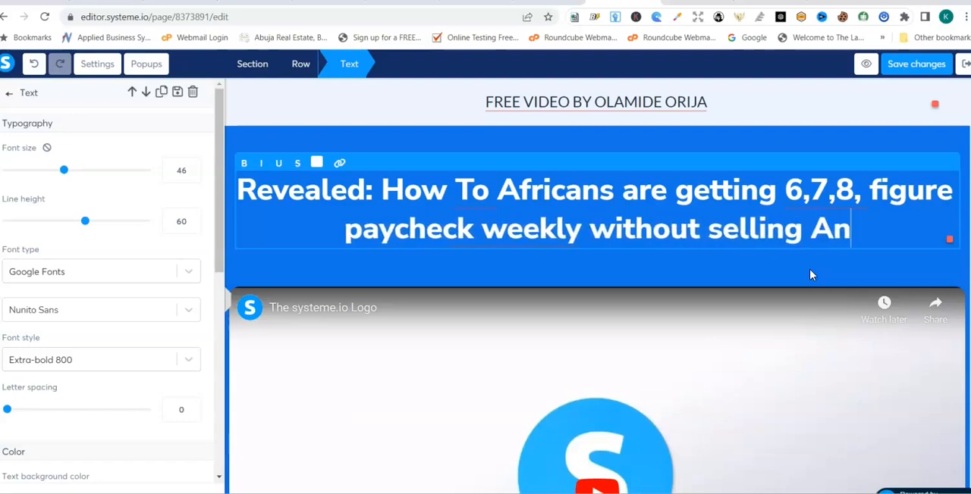
{"action": "type", "text": "ything"}
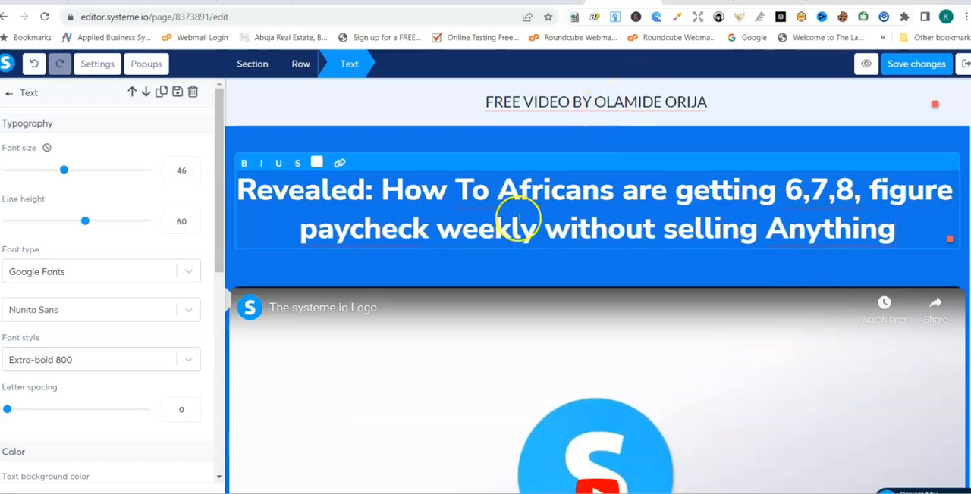
- Add a Video element to the blue section containing the existing systeme.io Logo video
{"action": "mouse_move", "coordinate": [355, 236]}
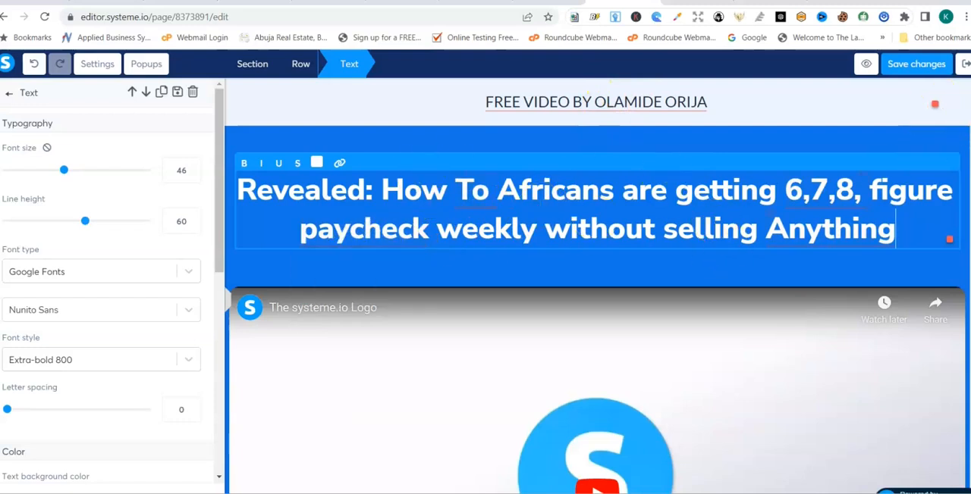
{"action": "scroll", "coordinate": [597, 286], "scroll_direction": "down", "scroll_amount": 4}
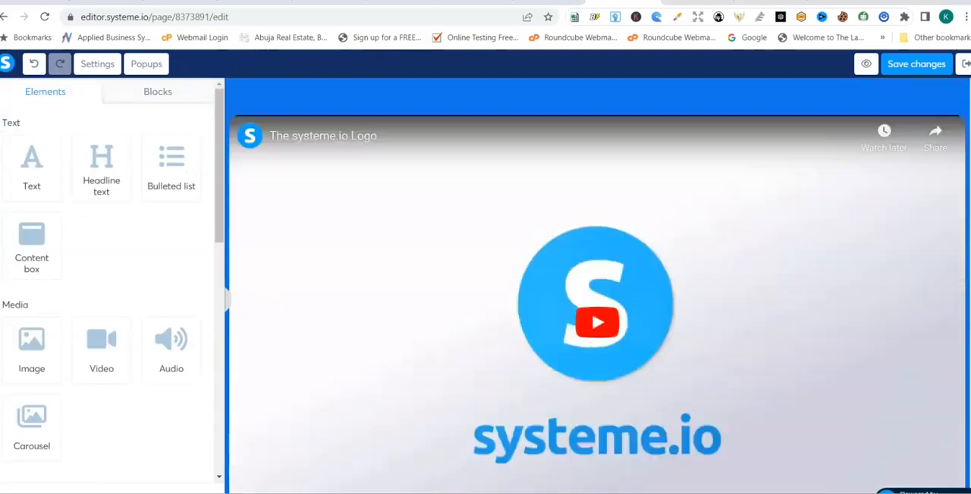
{"action": "scroll", "coordinate": [615, 173], "scroll_direction": "up", "scroll_amount": 1}
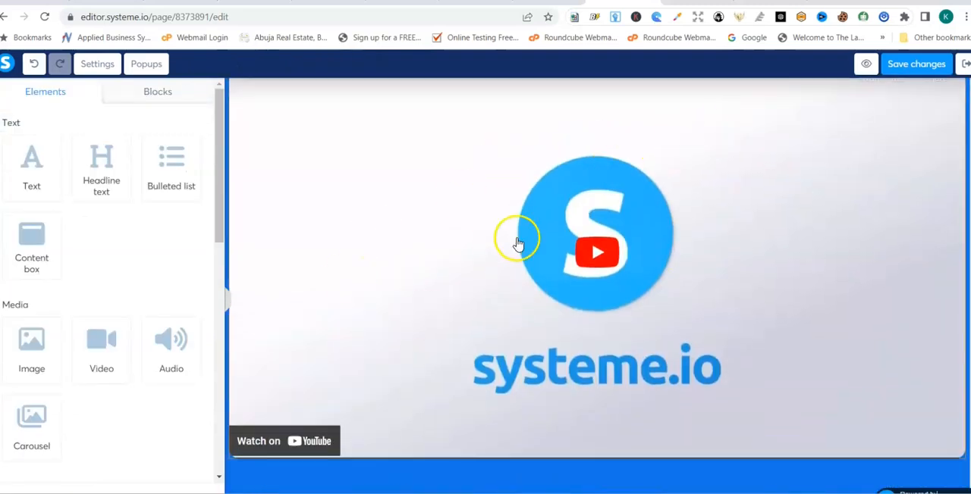
{"action": "left_click", "coordinate": [97, 346]}
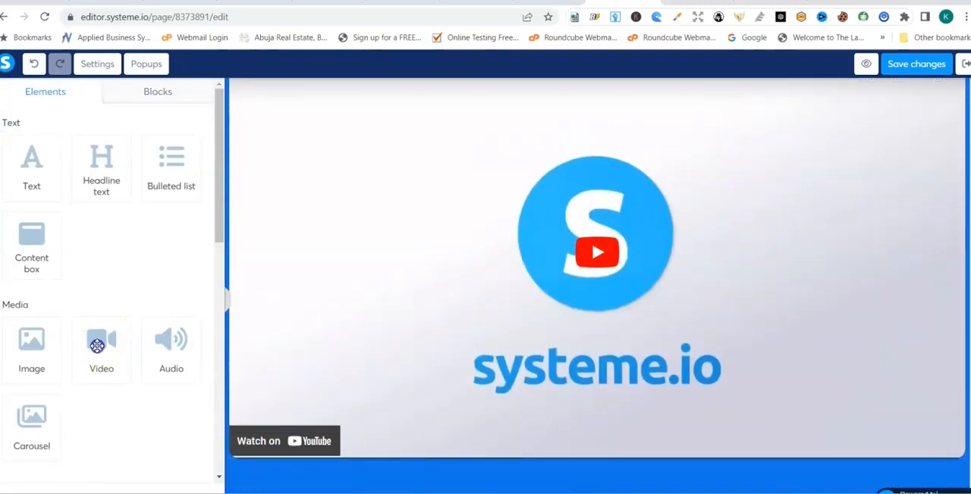
{"action": "left_click_drag", "start_coordinate": [97, 346], "coordinate": [436, 245]}
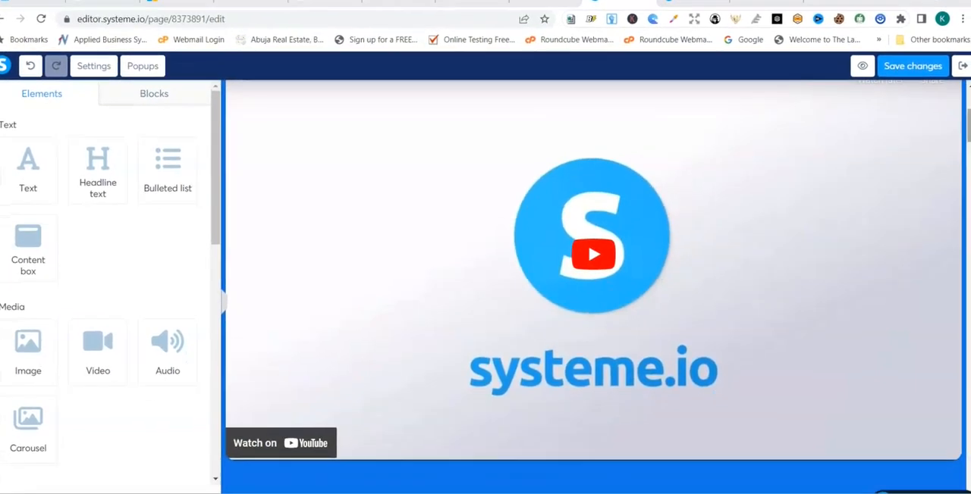
- Open the settings of the video below the main headline and keep Direct link as its video type
{"action": "scroll", "coordinate": [969, 131], "scroll_direction": "up", "scroll_amount": 3}
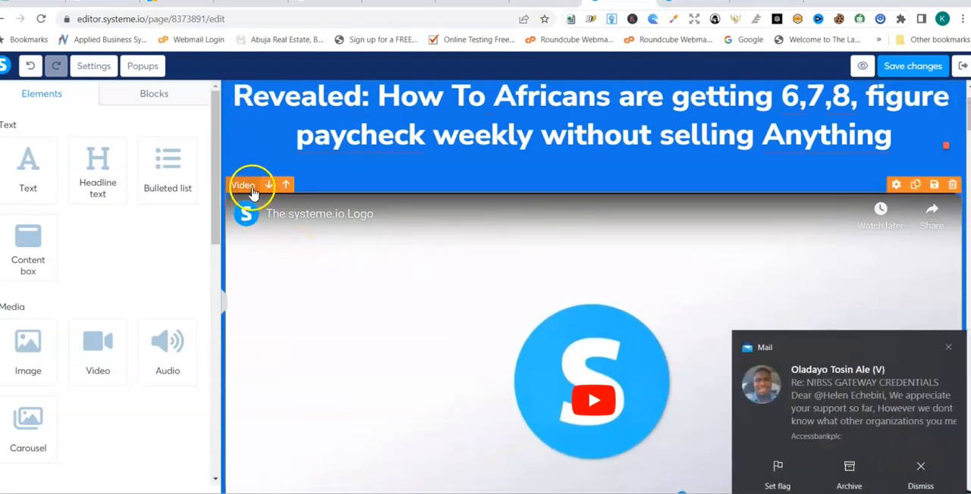
{"action": "left_click", "coordinate": [245, 185]}
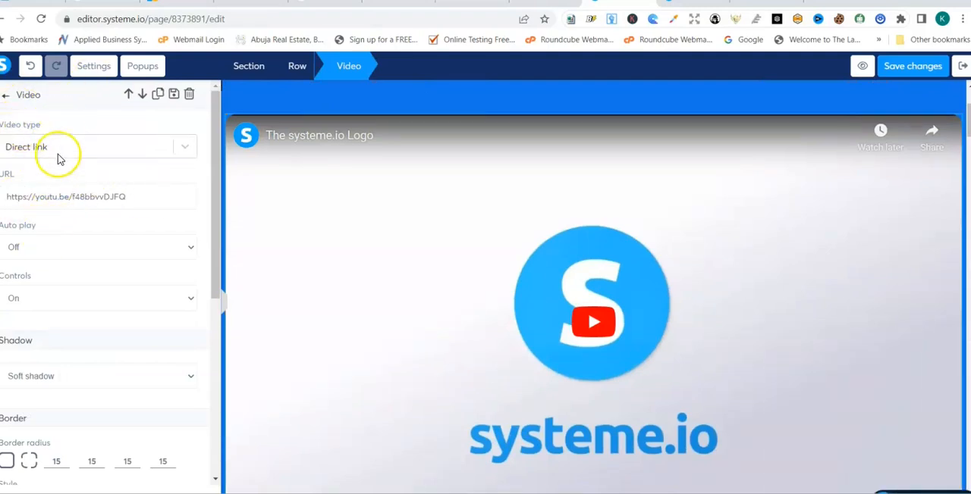
{"action": "left_click", "coordinate": [189, 152]}
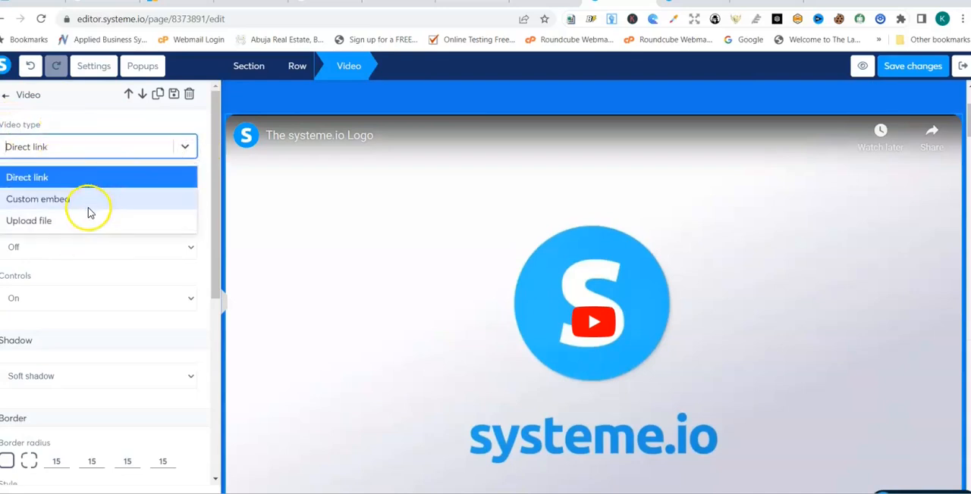
{"action": "left_click", "coordinate": [160, 147]}
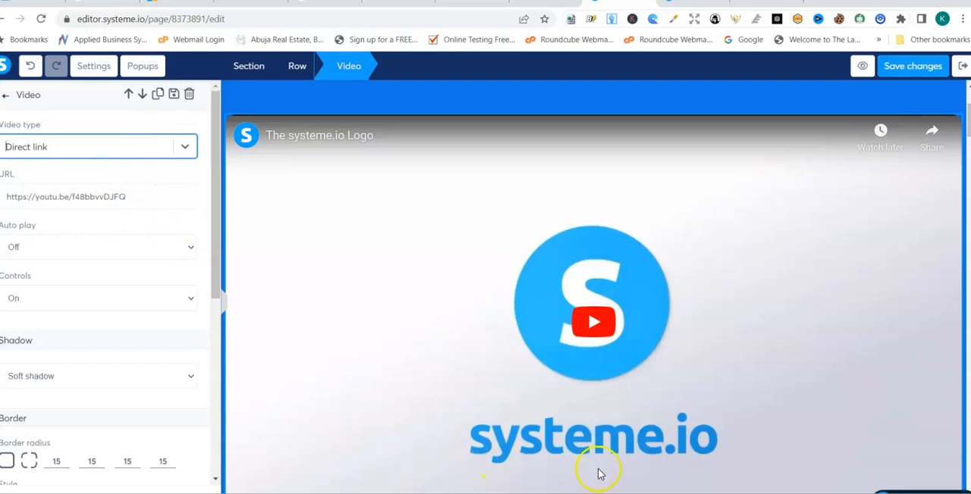
{"action": "left_click", "coordinate": [637, 491]}
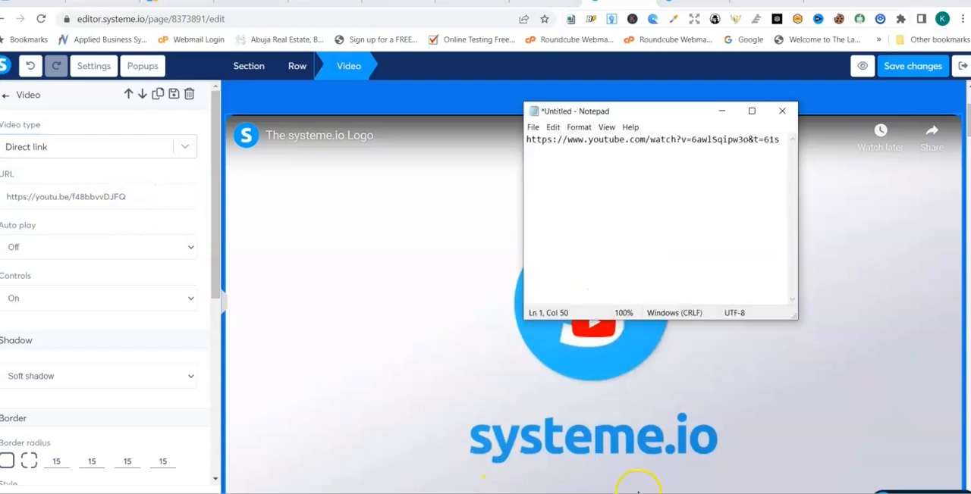
{"action": "left_click_drag", "start_coordinate": [781, 140], "coordinate": [534, 128]}
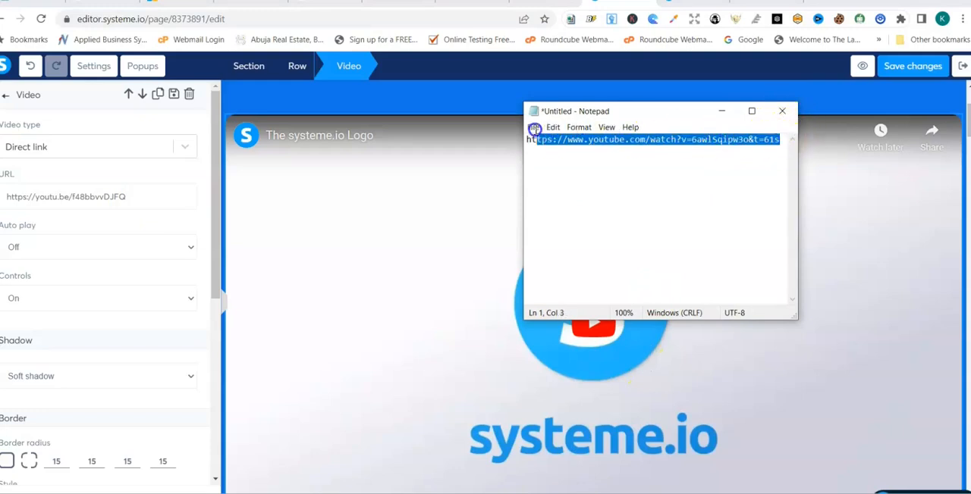
{"action": "right_click", "coordinate": [580, 142]}
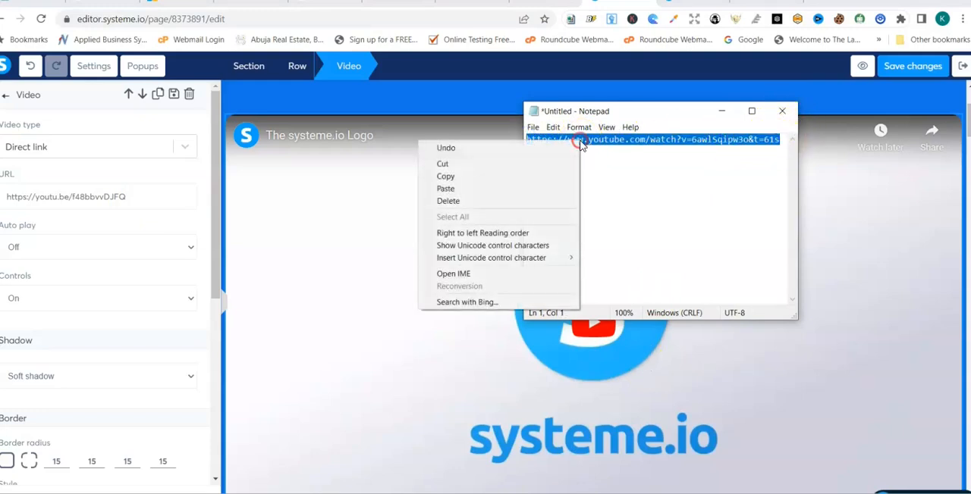
{"action": "left_click", "coordinate": [502, 170]}
{"action": "left_click", "coordinate": [144, 193]}
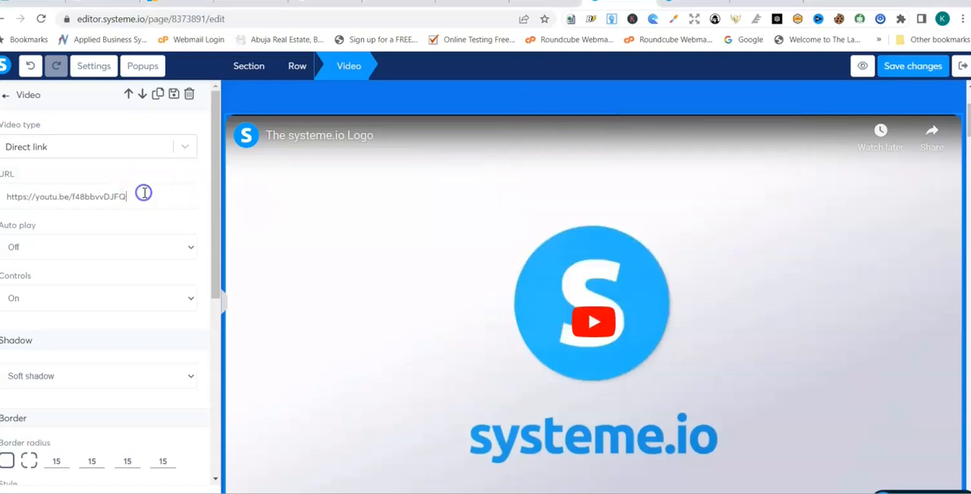
{"action": "key", "text": "BackSpace"}
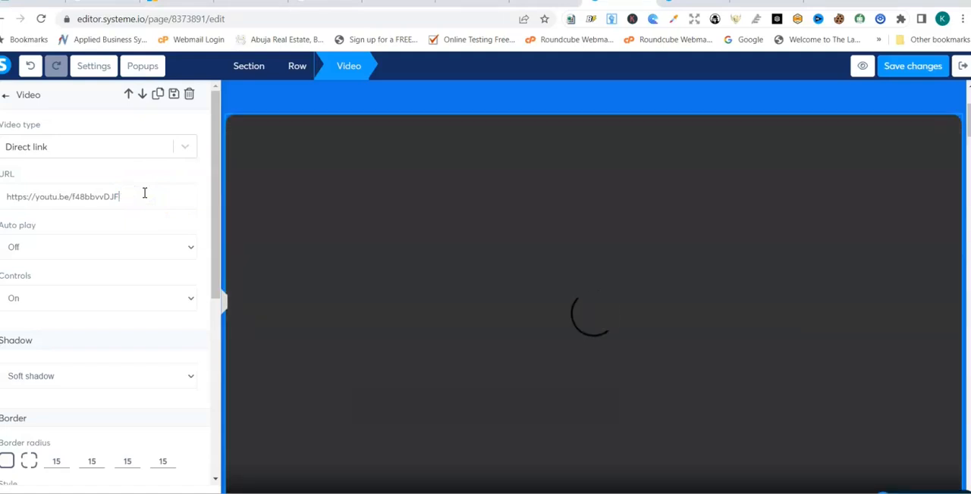
{"action": "key", "text": "ctrl+a"}
{"action": "key", "text": "BackSpace"}
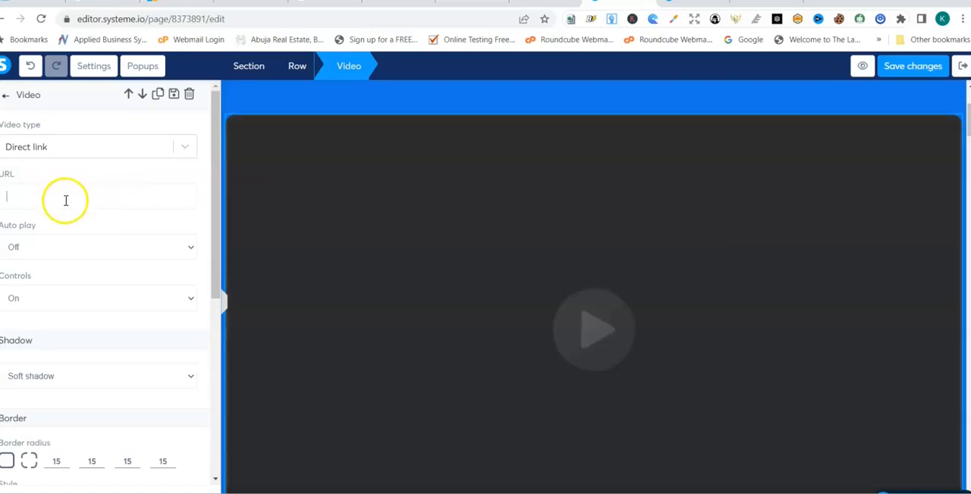
{"action": "right_click", "coordinate": [65, 200]}
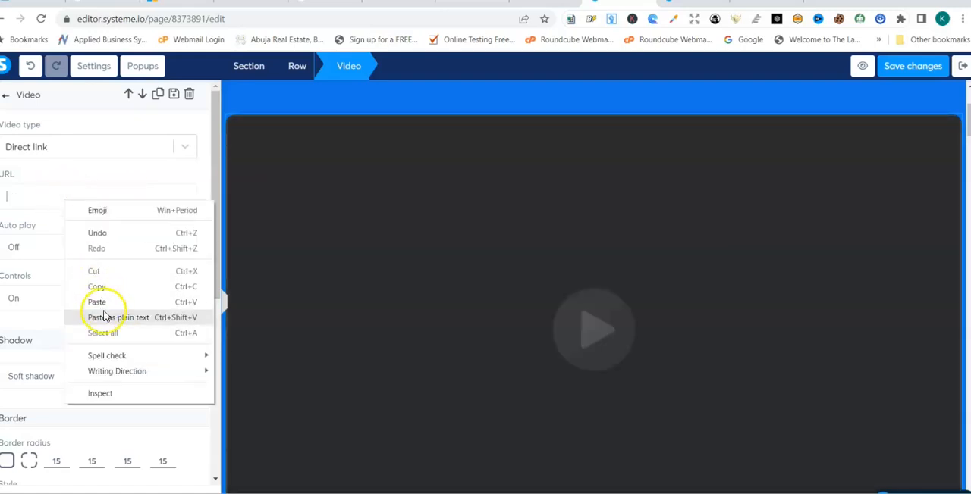
{"action": "left_click", "coordinate": [104, 298]}
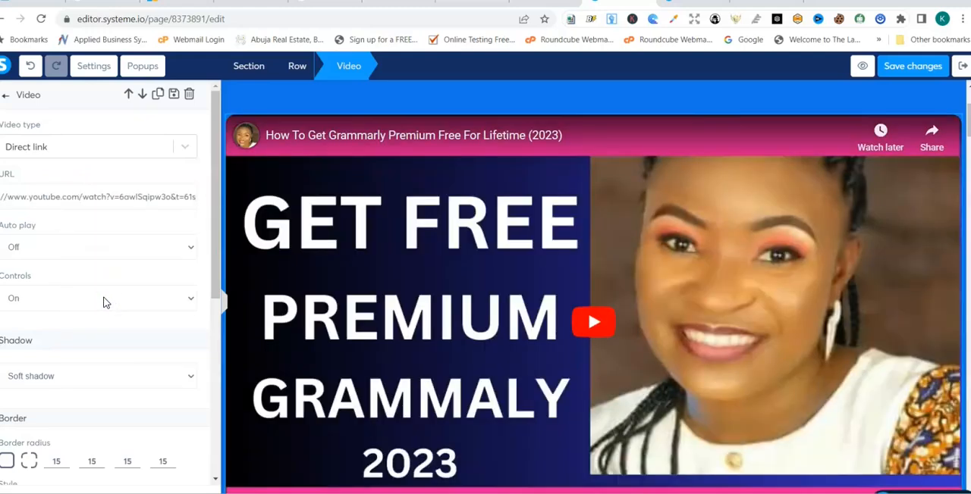
- Set the main video's shadow to Mid shadow
{"action": "left_click", "coordinate": [192, 382]}
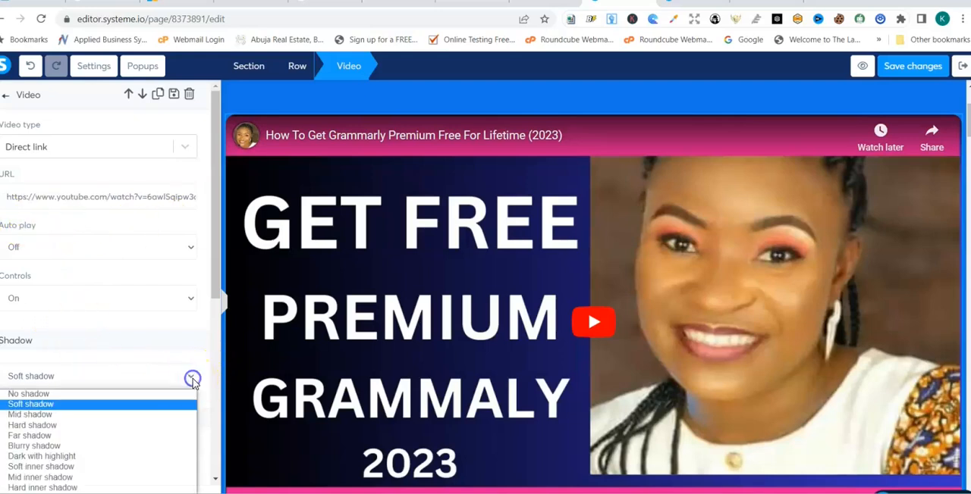
{"action": "left_click", "coordinate": [139, 418]}
{"action": "left_click_drag", "start_coordinate": [215, 299], "coordinate": [192, 492]}
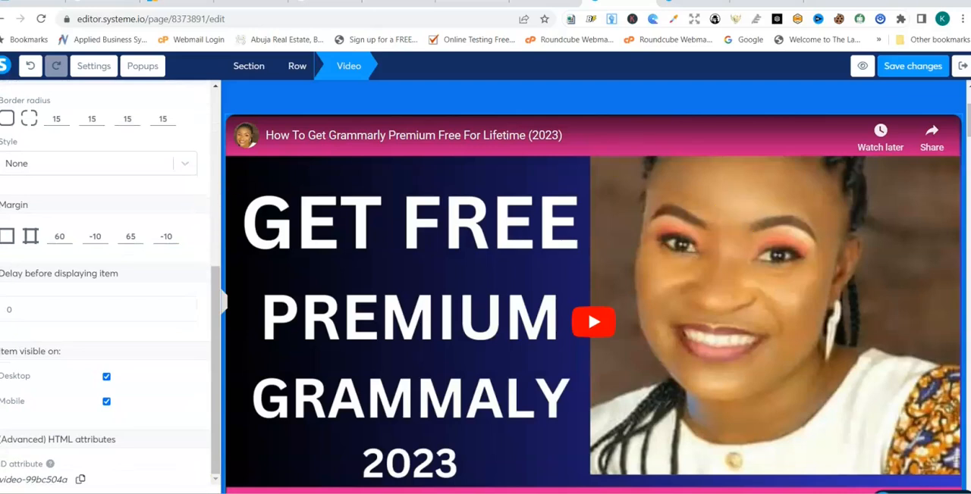
- Delete the extra systeme.io Logo video below the main video
{"action": "left_click_drag", "start_coordinate": [967, 137], "coordinate": [968, 156]}
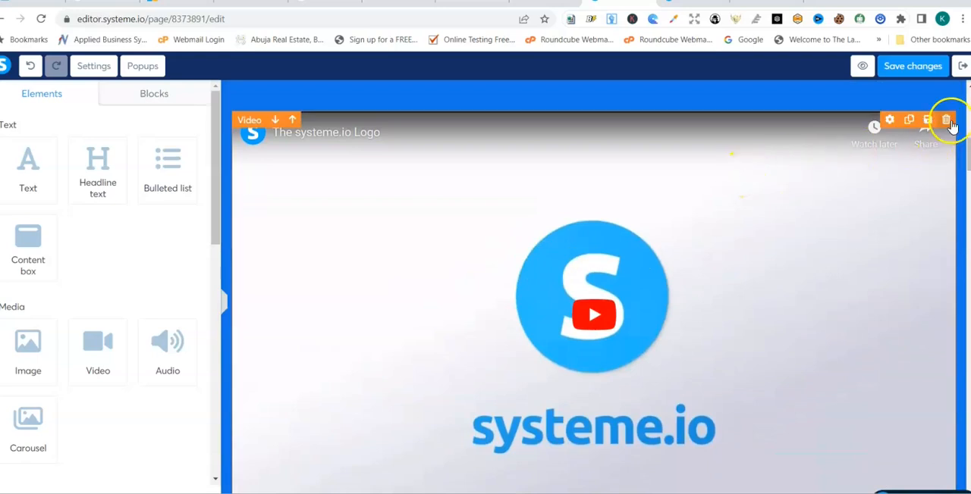
{"action": "left_click", "coordinate": [948, 121]}
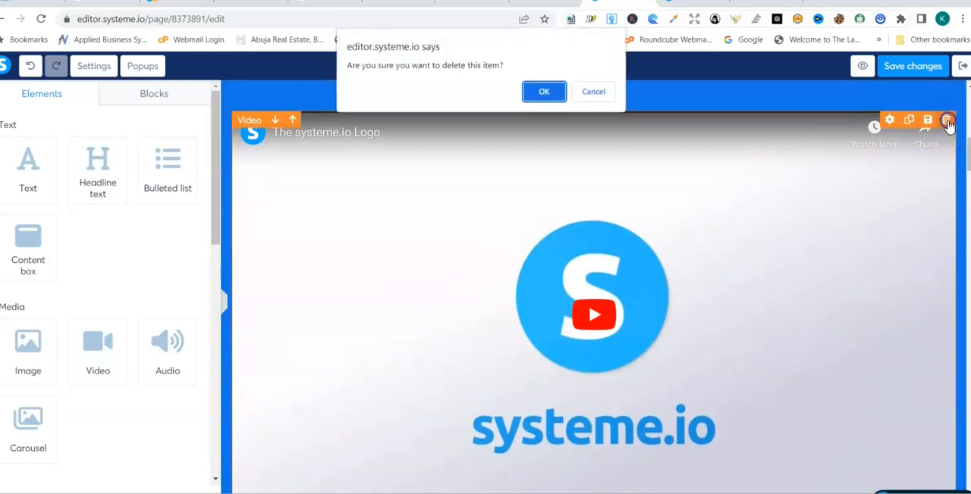
{"action": "left_click", "coordinate": [538, 92]}
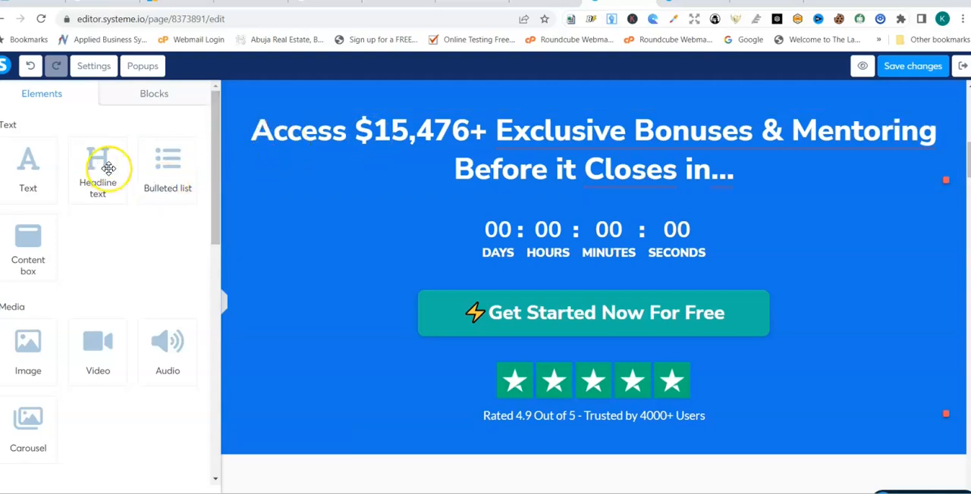
- Add a Headline text element below the "Rated 4.9 Out of 5" line
{"action": "left_click_drag", "start_coordinate": [101, 171], "coordinate": [297, 93]}
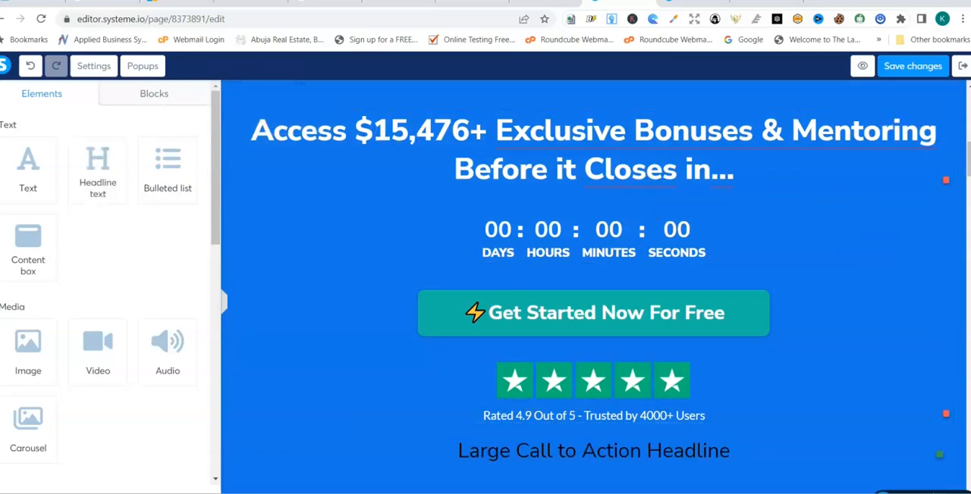
{"action": "left_click_drag", "start_coordinate": [968, 177], "coordinate": [968, 175]}
- Shorten the headline between the video and the countdown to "Exclusive Bonuses"
{"action": "scroll", "coordinate": [610, 255], "scroll_direction": "up", "scroll_amount": 3}
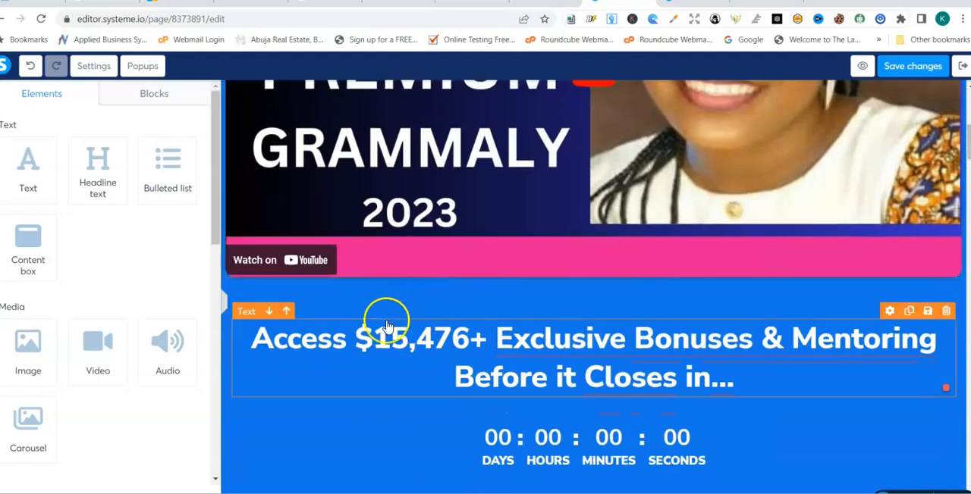
{"action": "left_click", "coordinate": [494, 339]}
{"action": "key", "text": "BackSpace"}
{"action": "key", "text": "BackSpace"}
{"action": "key", "text": "BackSpace"}
{"action": "key", "text": "BackSpace"}
{"action": "key", "text": "BackSpace"}
{"action": "key", "text": "BackSpace"}
{"action": "key", "text": "BackSpace"}
{"action": "key", "text": "BackSpace"}
{"action": "key", "text": "BackSpace"}
{"action": "key", "text": "BackSpace"}
{"action": "key", "text": "BackSpace"}
{"action": "key", "text": "BackSpace"}
{"action": "key", "text": "BackSpace"}
{"action": "key", "text": "BackSpace"}
{"action": "key", "text": "BackSpace"}
{"action": "key", "text": "BackSpace"}
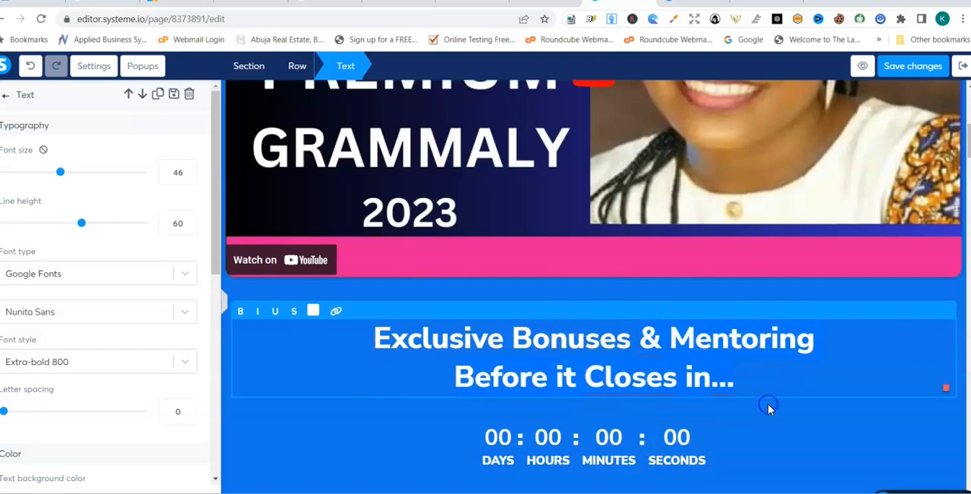
{"action": "key", "text": "BackSpace"}
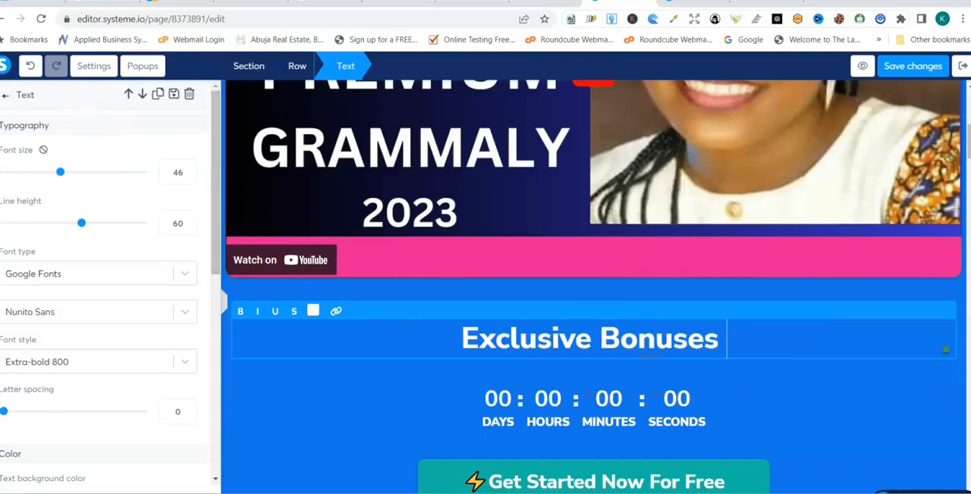
- Add a bulleted list below "Exclusive Bonuses" and replace its first item with "how to make your first 100 dollars in 10 days"
{"action": "left_click", "coordinate": [4, 99]}
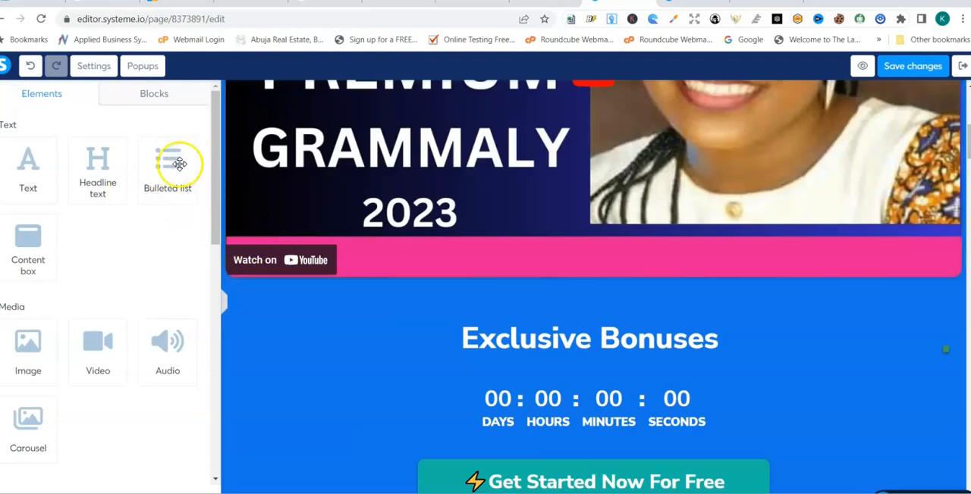
{"action": "left_click_drag", "start_coordinate": [176, 162], "coordinate": [303, 392]}
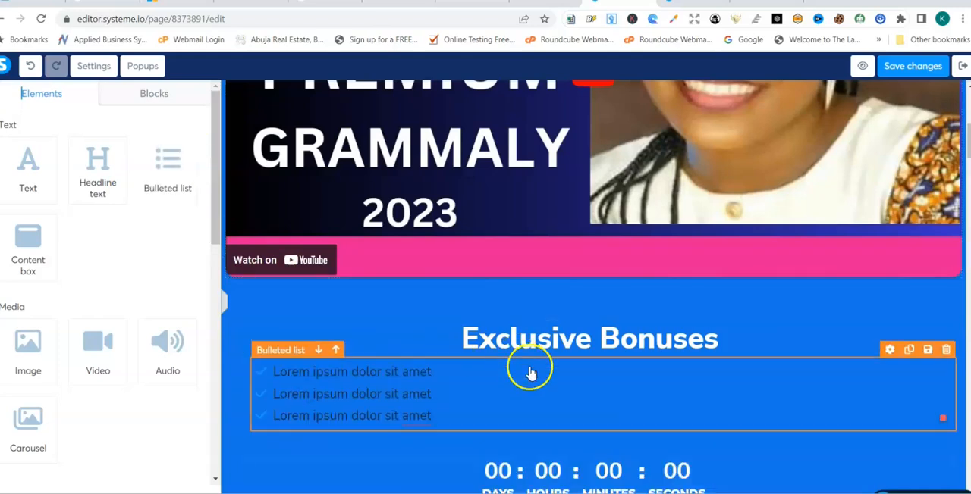
{"action": "left_click", "coordinate": [481, 362]}
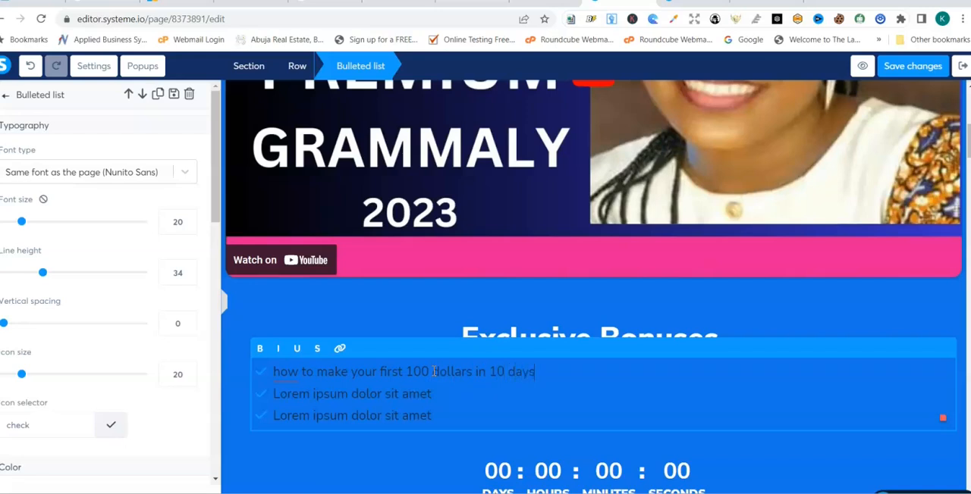
- Insert a second item reading "how make money without selling anything" after the first item of the bulleted list
{"action": "key", "text": "Return"}
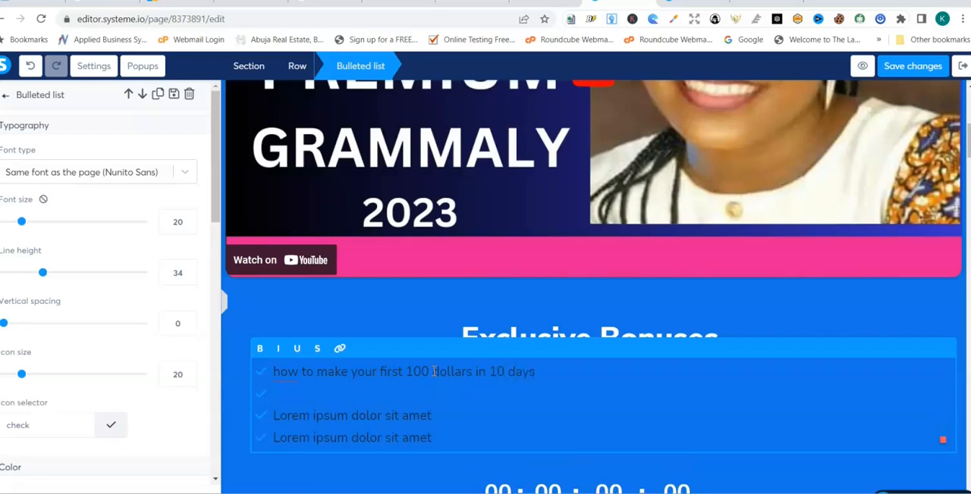
{"action": "type", "text": "how make"}
{"action": "mouse_move", "coordinate": [435, 372]}
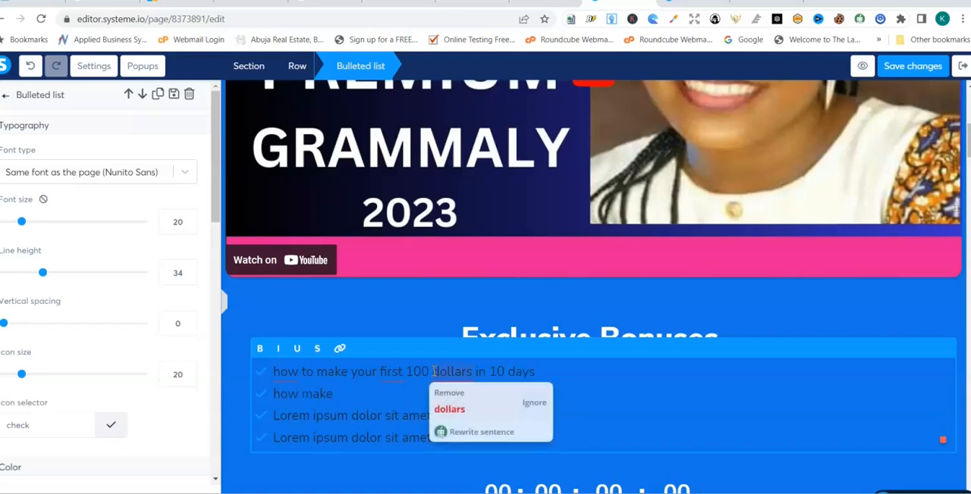
{"action": "type", "text": "e mone"}
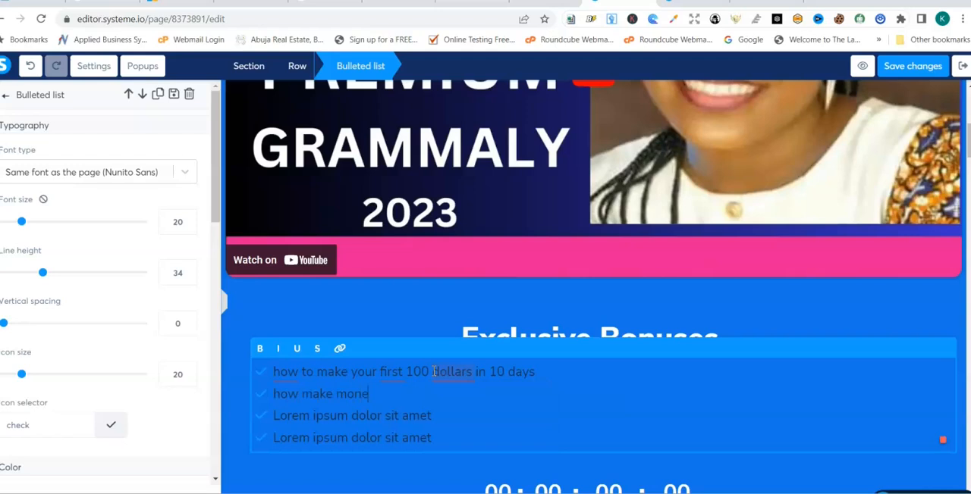
{"action": "type", "text": "y without selling anything"}
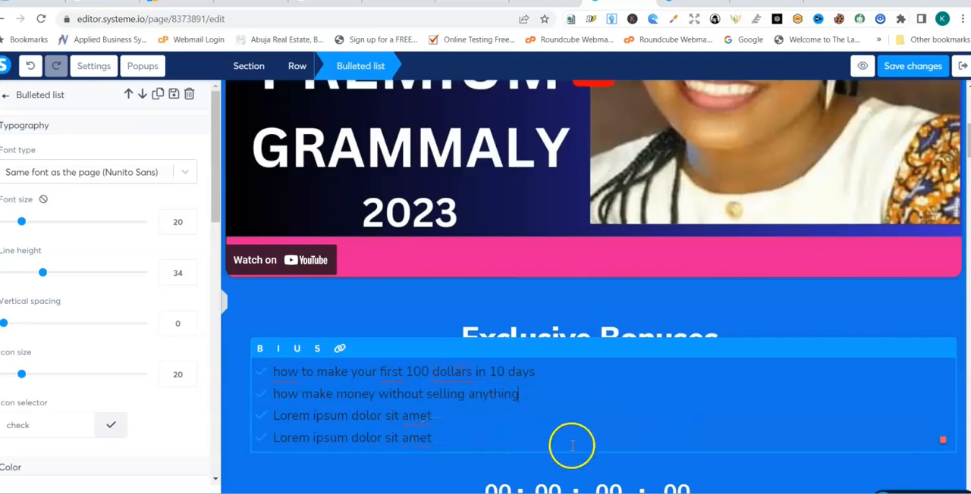
{"action": "left_click", "coordinate": [6, 96]}
- Set the countdown above the "Get Started Now For Free" button to the fixed date 7/1/01 at 3:00 AM
{"action": "left_click_drag", "start_coordinate": [219, 161], "coordinate": [213, 282]}
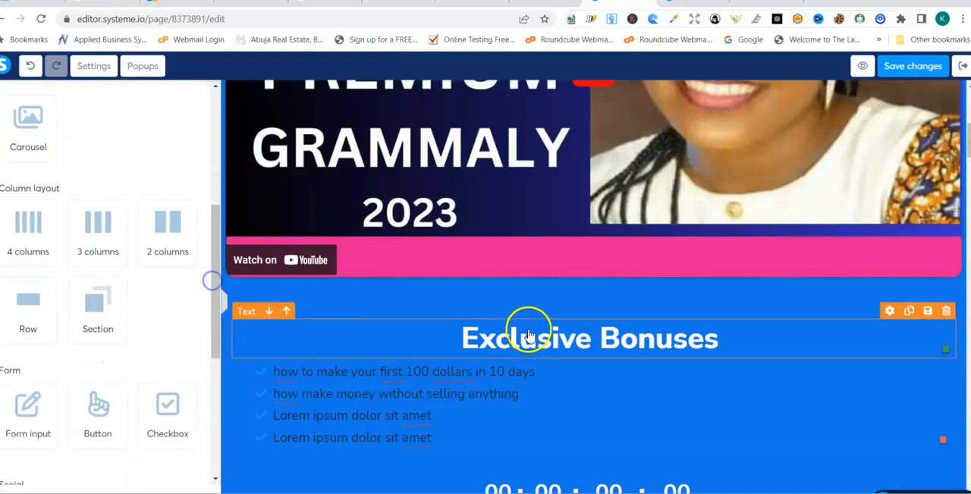
{"action": "left_click_drag", "start_coordinate": [966, 140], "coordinate": [966, 163]}
{"action": "left_click", "coordinate": [540, 167]}
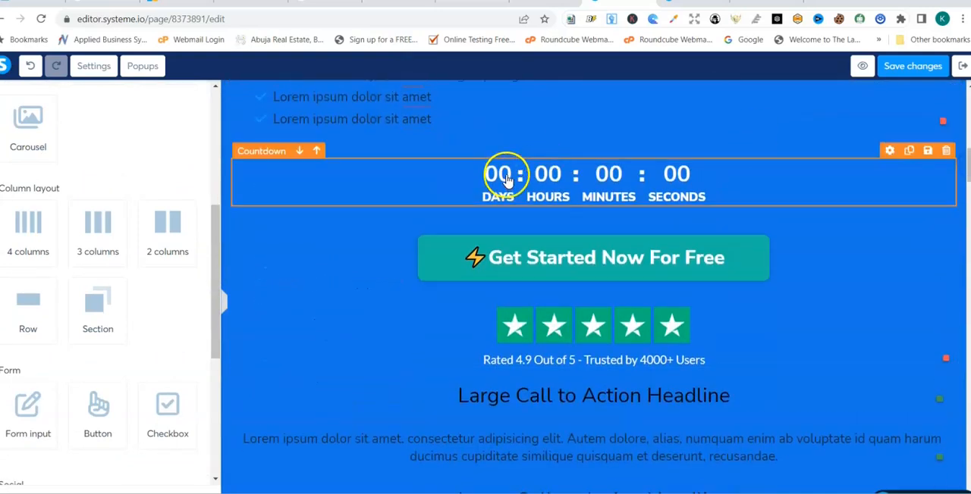
{"action": "left_click", "coordinate": [273, 156]}
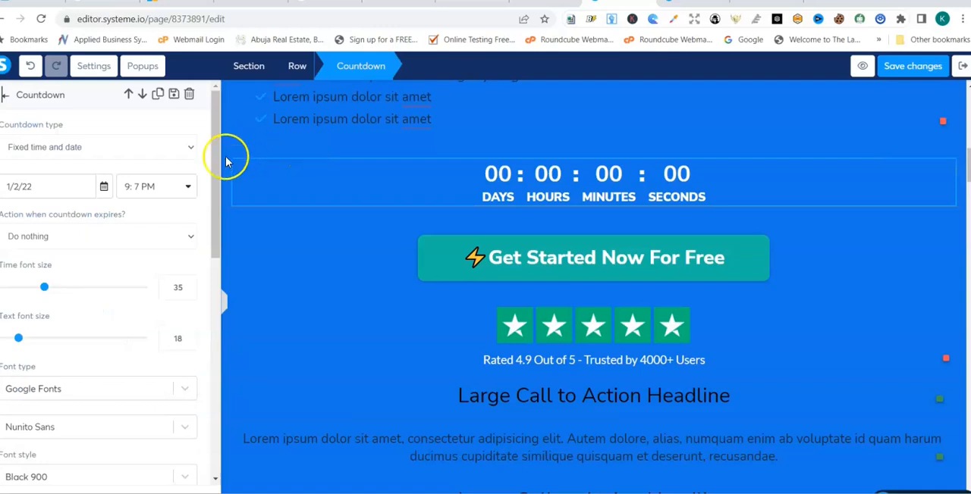
{"action": "left_click", "coordinate": [56, 187]}
{"action": "left_click", "coordinate": [104, 188]}
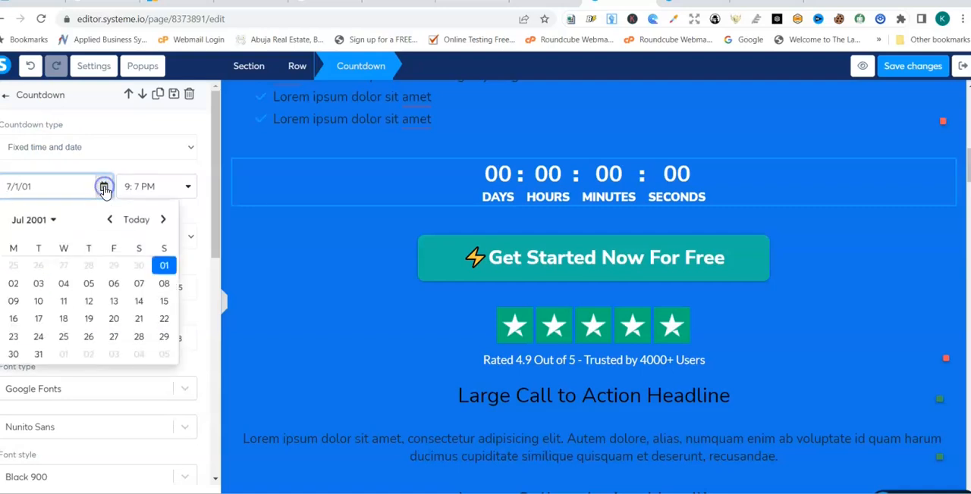
{"action": "left_click", "coordinate": [104, 188]}
{"action": "left_click", "coordinate": [195, 206]}
{"action": "left_click", "coordinate": [134, 183]}
{"action": "left_click", "coordinate": [189, 188]}
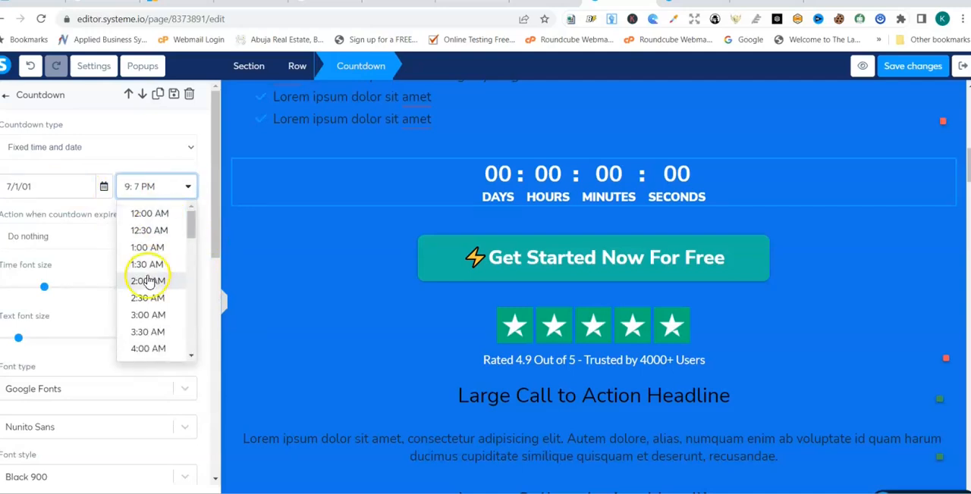
{"action": "left_click", "coordinate": [147, 317]}
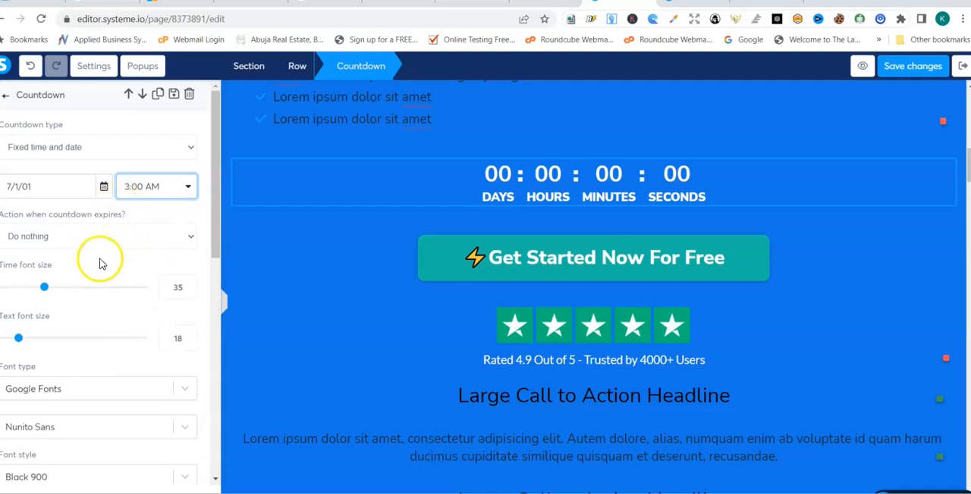
- Enlarge the countdown's time font size to 53 and its text font size to 34
{"action": "left_click_drag", "start_coordinate": [44, 286], "coordinate": [70, 286]}
{"action": "left_click_drag", "start_coordinate": [18, 339], "coordinate": [44, 339]}
- Change the countdown's time color to the muted red B66E6E
{"action": "left_click_drag", "start_coordinate": [216, 229], "coordinate": [210, 325]}
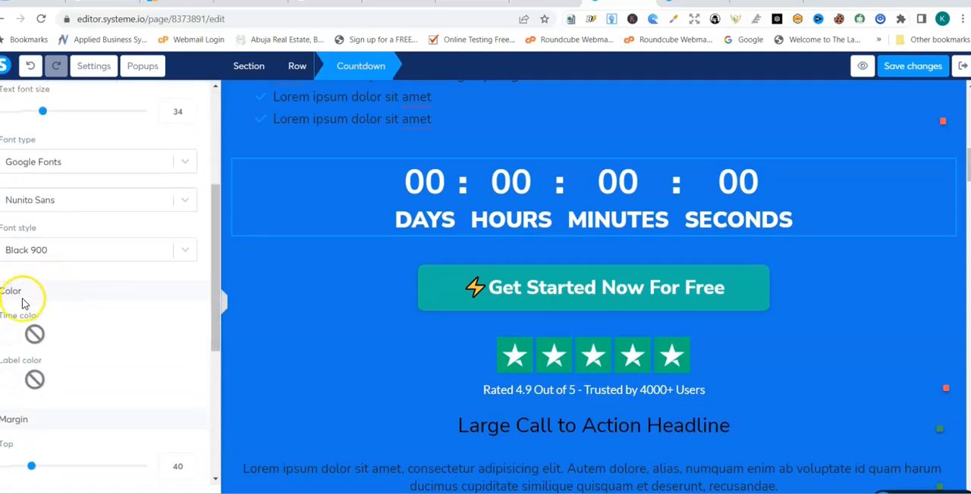
{"action": "left_click", "coordinate": [37, 334]}
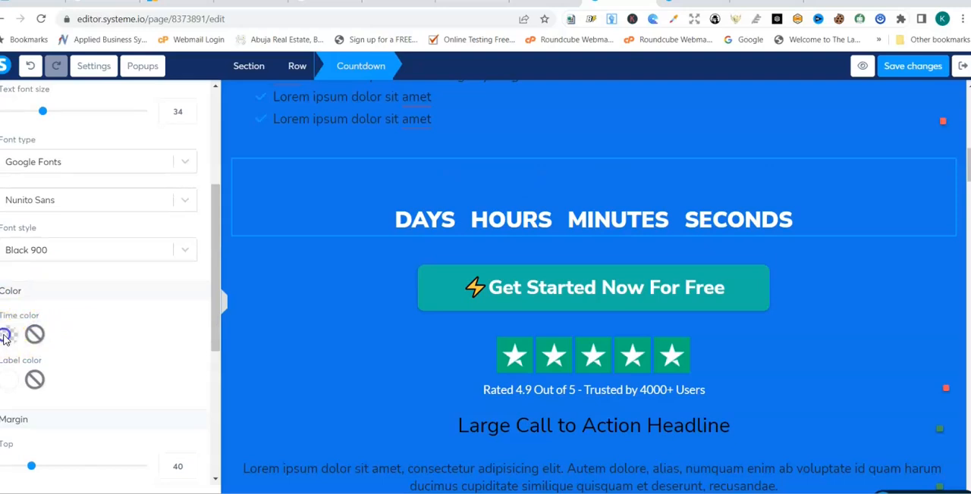
{"action": "left_click", "coordinate": [6, 336]}
{"action": "left_click", "coordinate": [150, 297]}
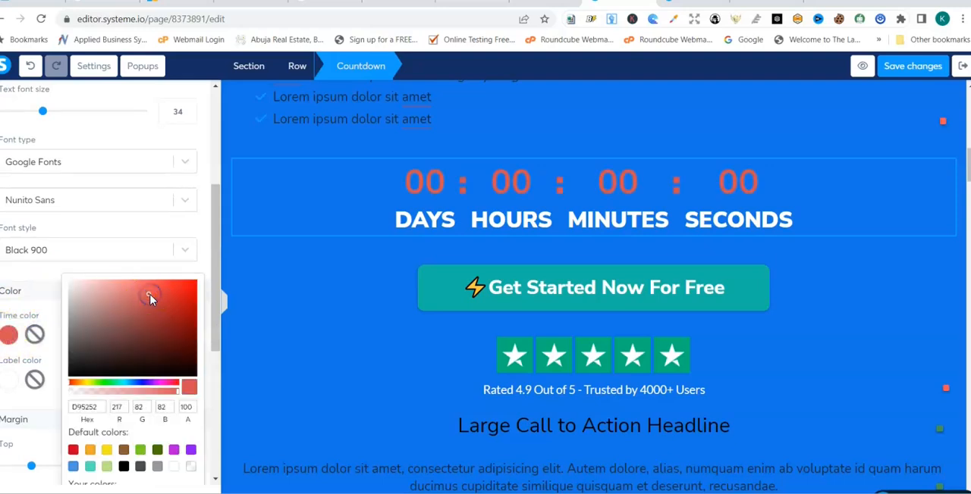
{"action": "left_click", "coordinate": [155, 346]}
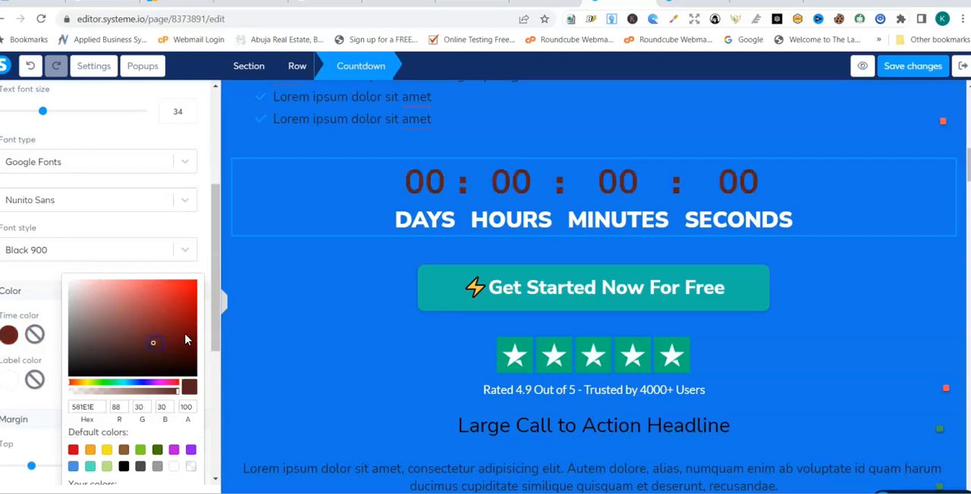
{"action": "left_click", "coordinate": [119, 307]}
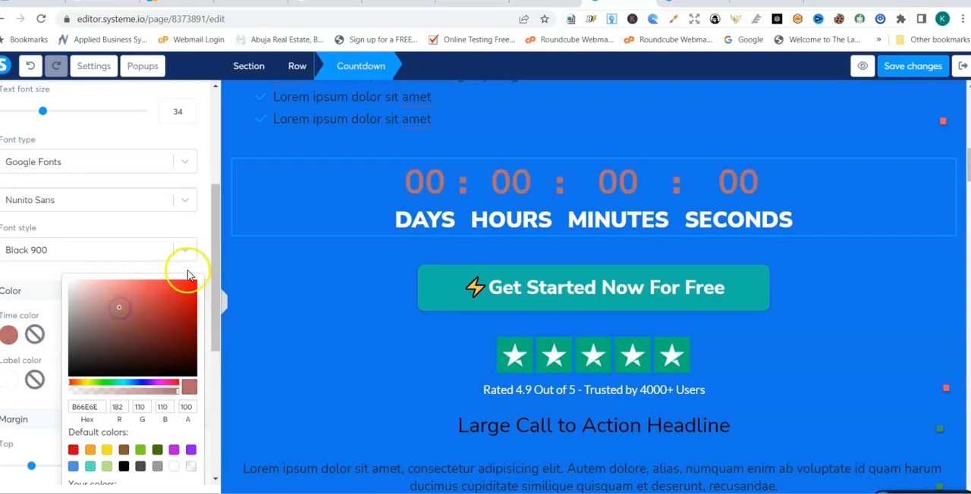
{"action": "left_click", "coordinate": [218, 258]}
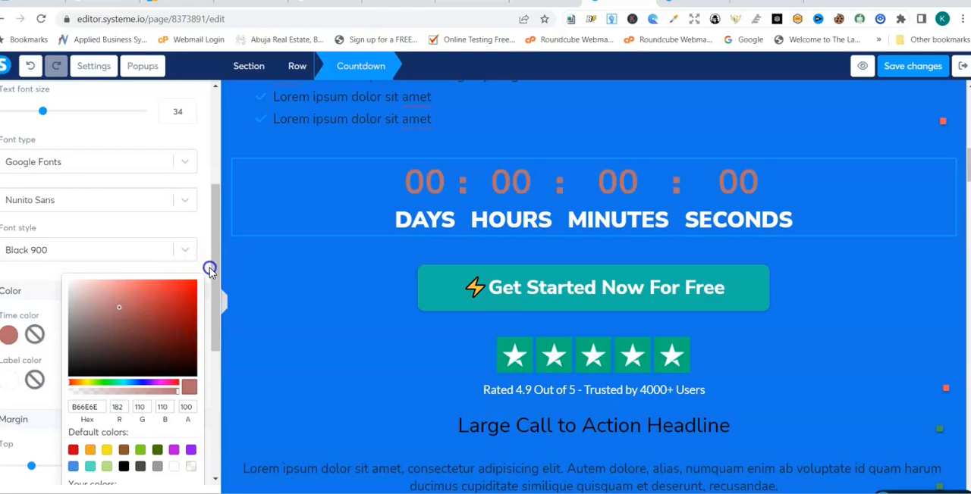
{"action": "left_click", "coordinate": [216, 294]}
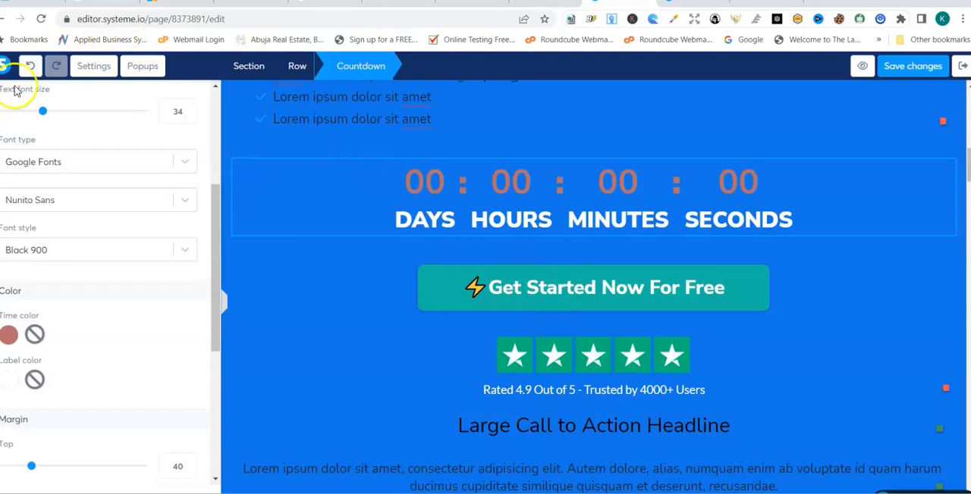
- Add a Button element directly below the "Get Started Now For Free" button
{"action": "left_click", "coordinate": [215, 115]}
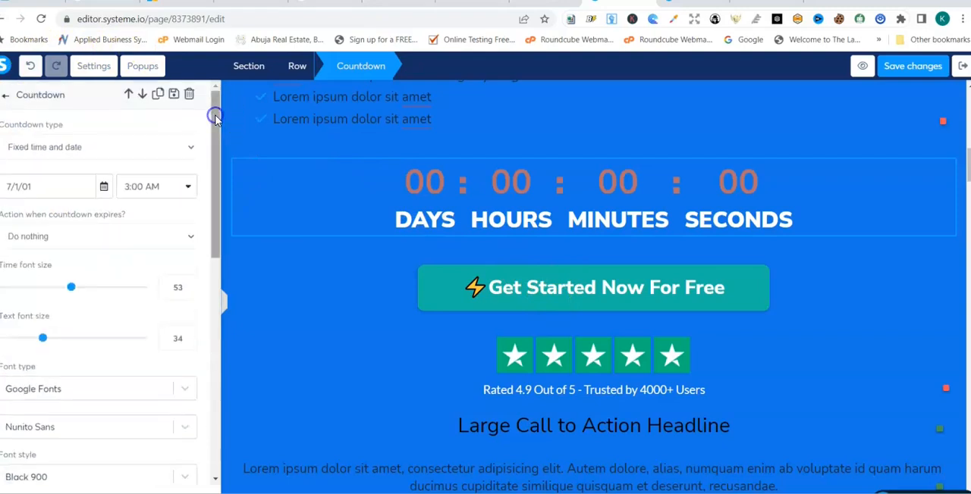
{"action": "left_click", "coordinate": [6, 98]}
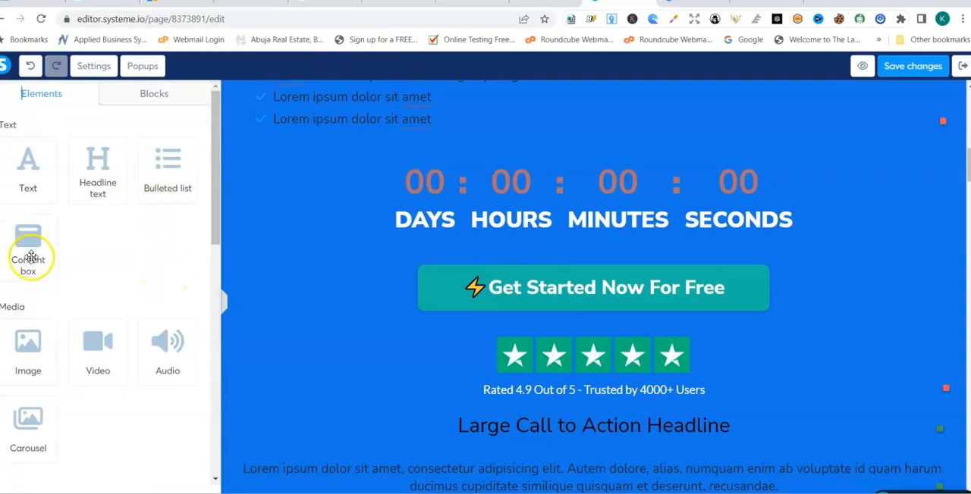
{"action": "left_click_drag", "start_coordinate": [214, 228], "coordinate": [202, 382]}
{"action": "left_click_drag", "start_coordinate": [100, 279], "coordinate": [548, 275]}
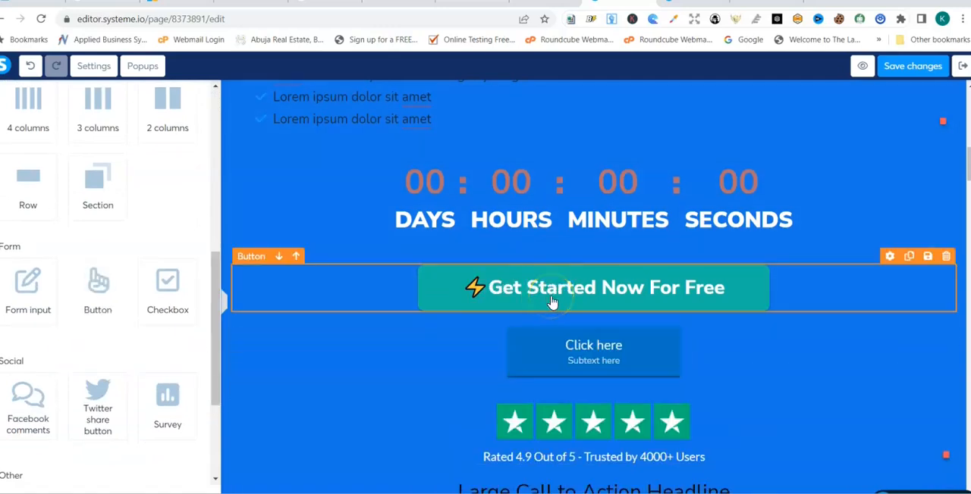
- Set the "Get Started Now For Free" button's click action to Open URL
{"action": "left_click_drag", "start_coordinate": [474, 292], "coordinate": [438, 276]}
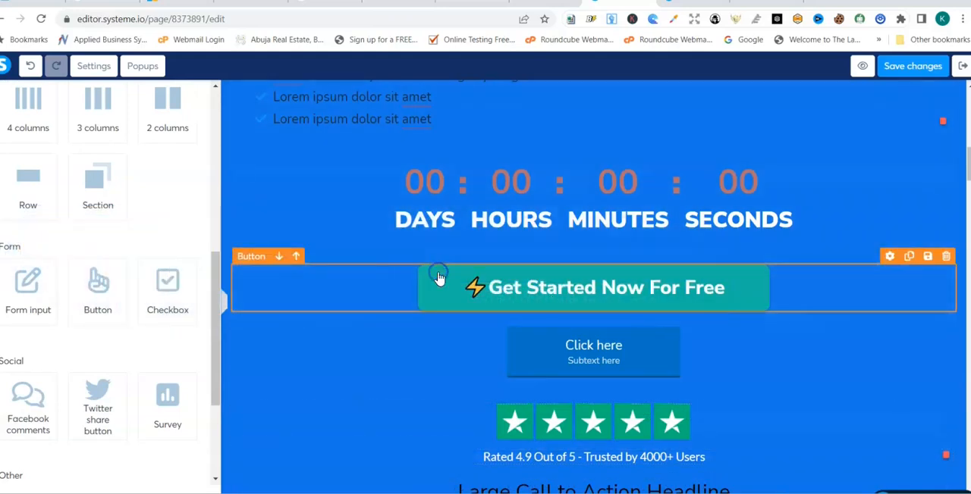
{"action": "left_click", "coordinate": [259, 260]}
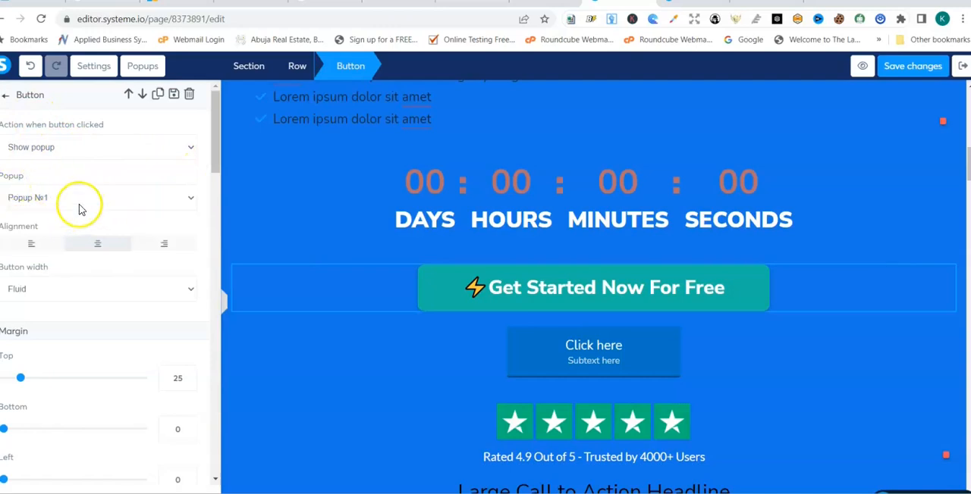
{"action": "left_click", "coordinate": [188, 150]}
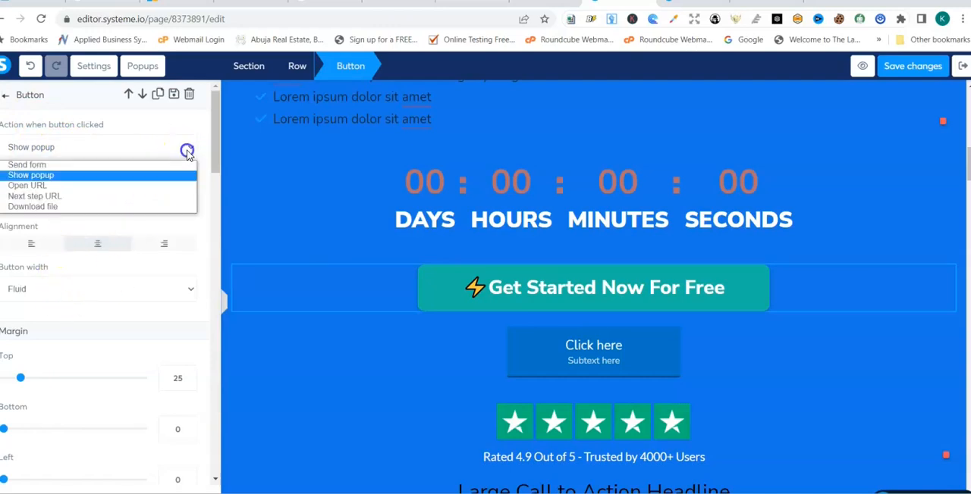
{"action": "left_click", "coordinate": [126, 190]}
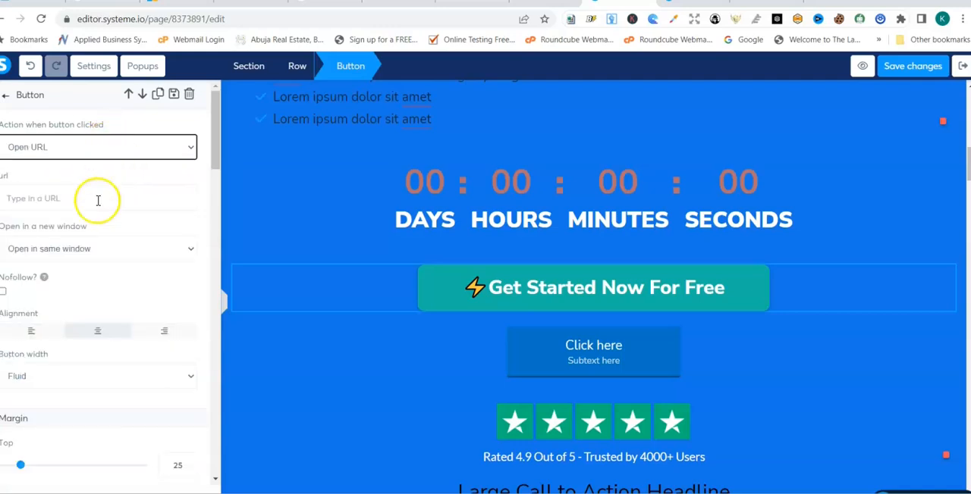
{"action": "left_click", "coordinate": [97, 198]}
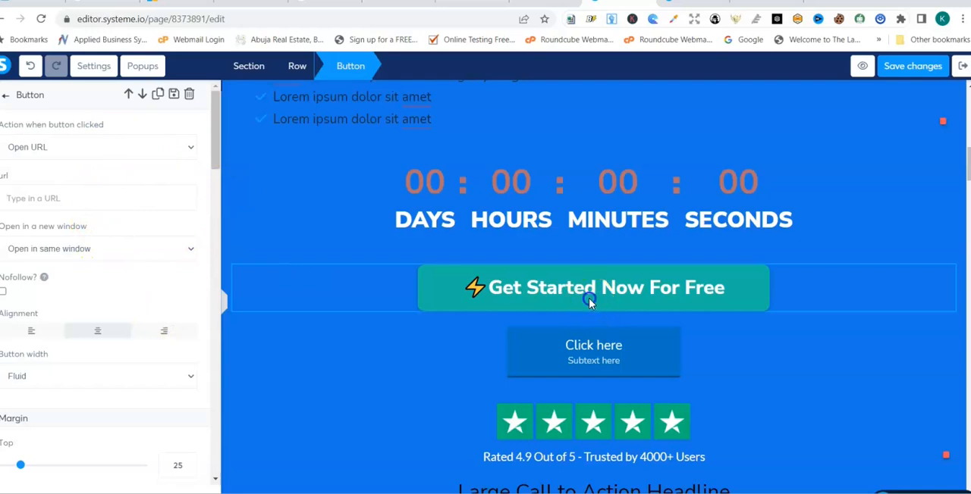
{"action": "left_click", "coordinate": [531, 291]}
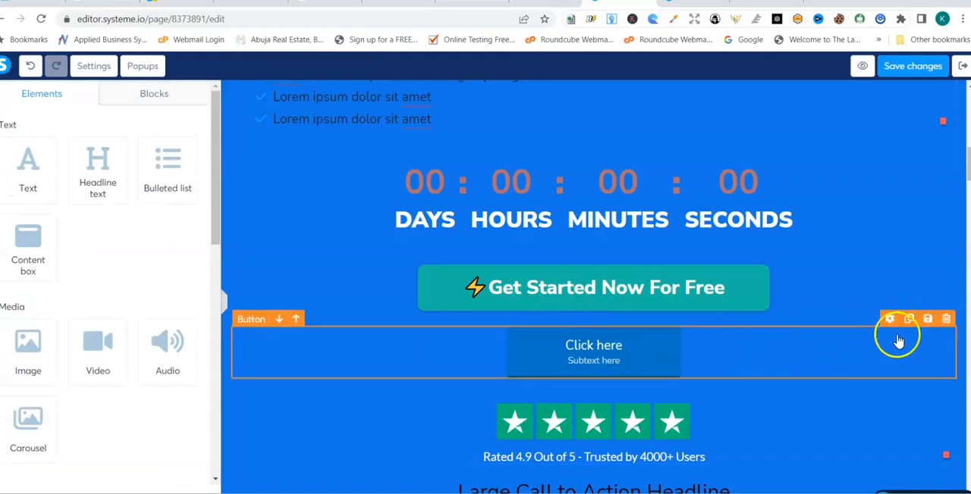
- Open the settings of the "Click here" button below "Get Started Now For Free"
{"action": "left_click", "coordinate": [622, 345]}
{"action": "left_click", "coordinate": [623, 344]}
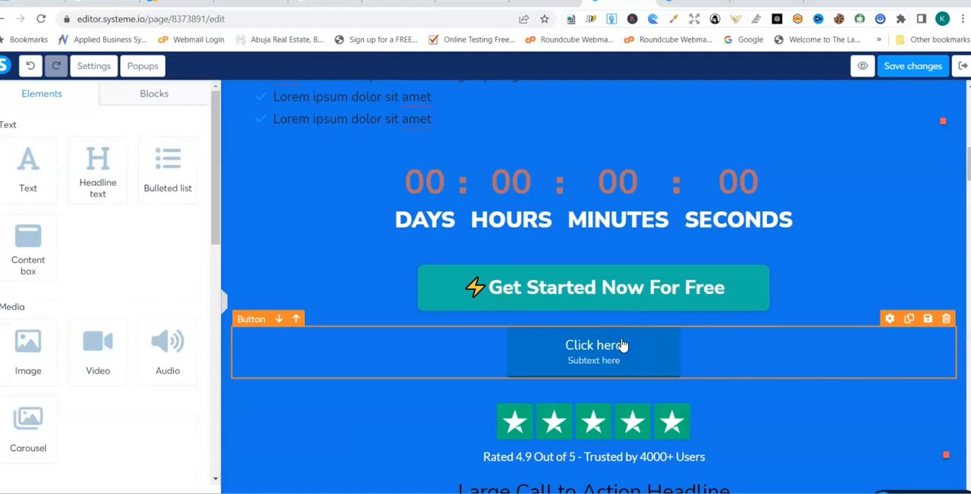
{"action": "left_click", "coordinate": [251, 319]}
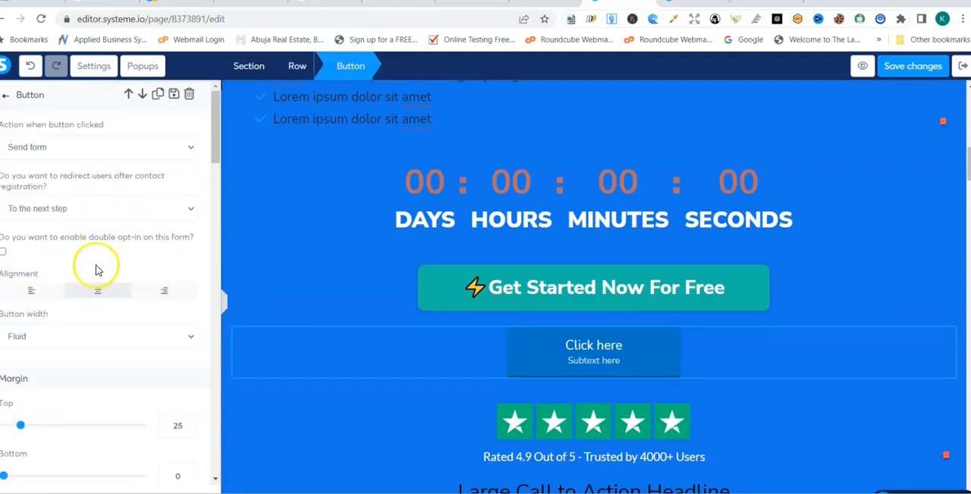
- Try left and right alignment on the "Click here" button and return it to centered
{"action": "left_click", "coordinate": [29, 292]}
{"action": "left_click", "coordinate": [164, 292]}
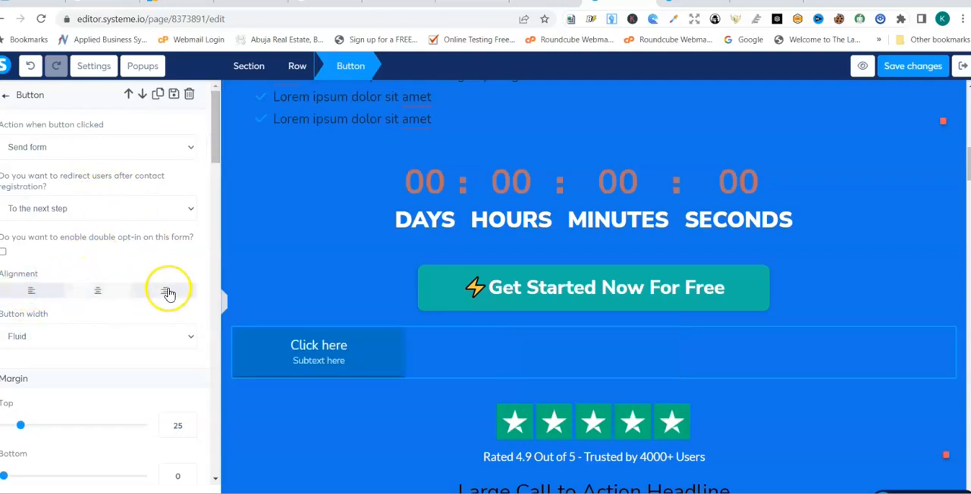
{"action": "left_click", "coordinate": [97, 293]}
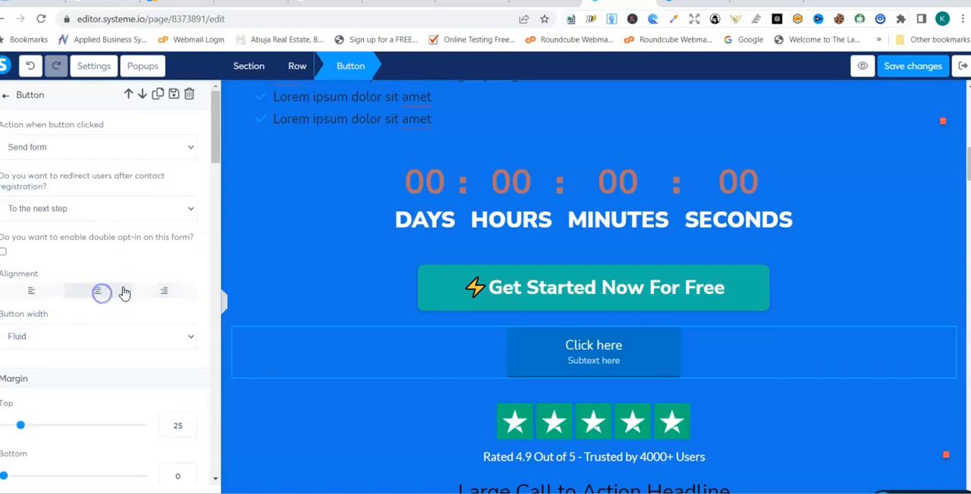
- Set the "Click here" button's click action to Open URL
{"action": "left_click", "coordinate": [214, 114]}
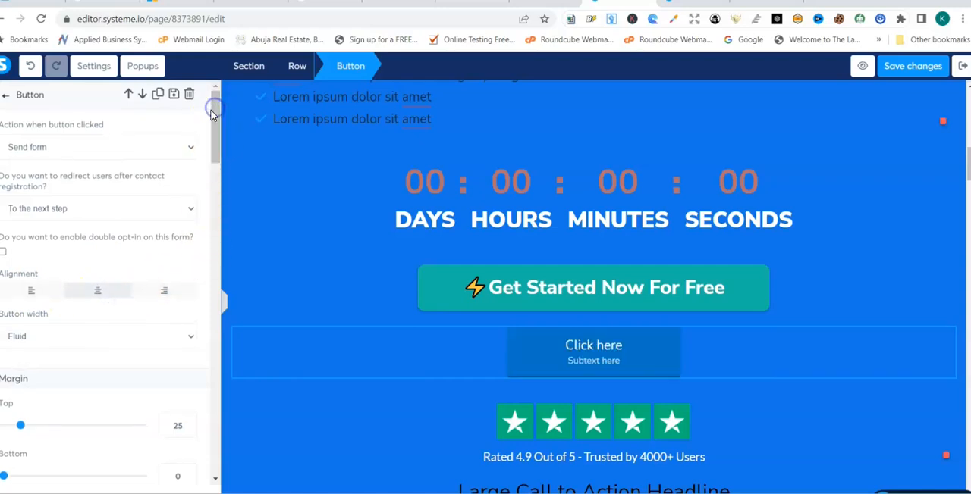
{"action": "left_click", "coordinate": [190, 148]}
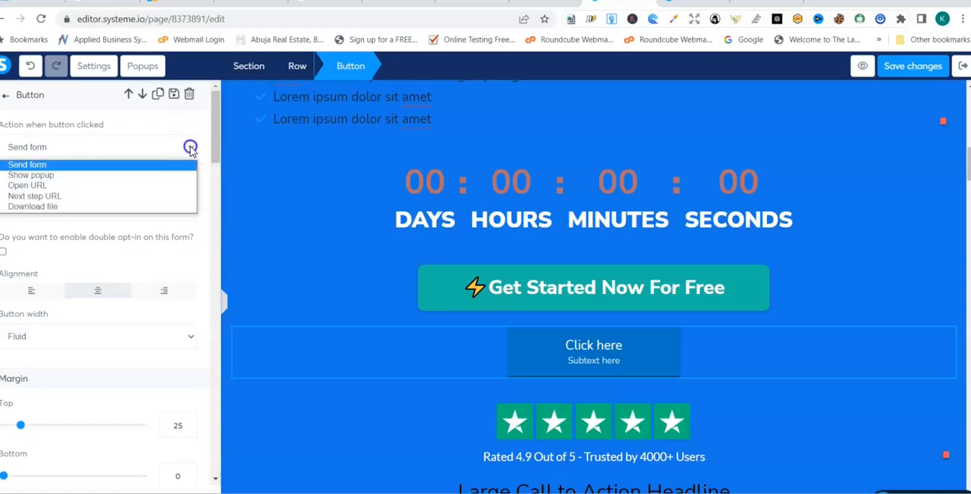
{"action": "left_click", "coordinate": [81, 186]}
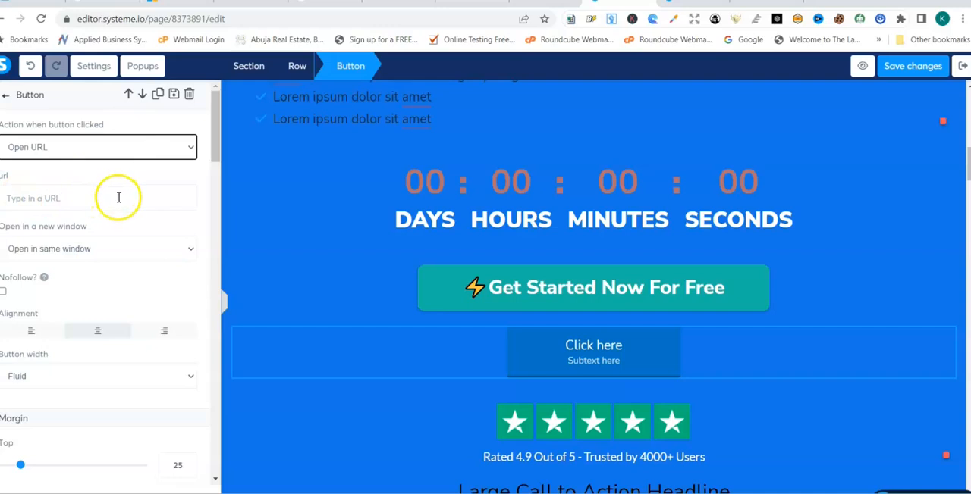
{"action": "mouse_move", "coordinate": [210, 151]}
{"action": "left_mouse_down"}
{"action": "mouse_move", "coordinate": [210, 180]}
{"action": "mouse_move", "coordinate": [207, 167]}
{"action": "left_mouse_up"}
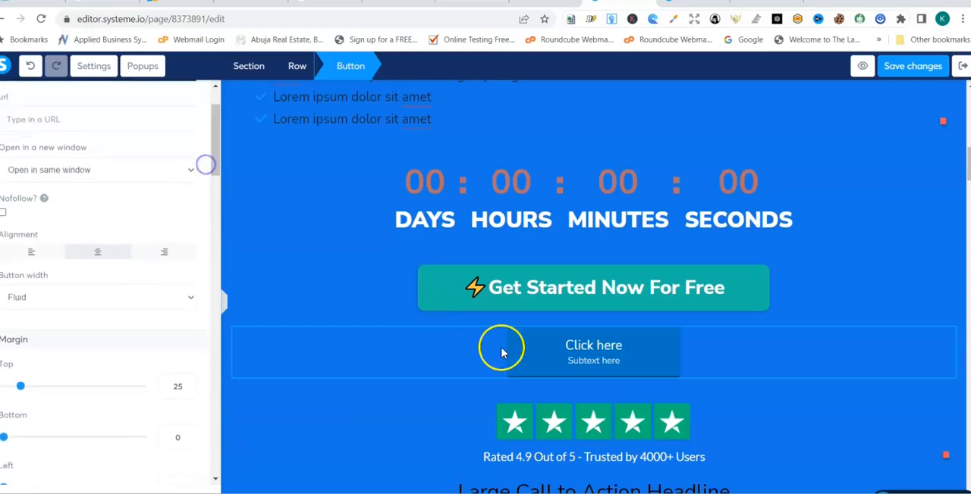
{"action": "left_click", "coordinate": [761, 390]}
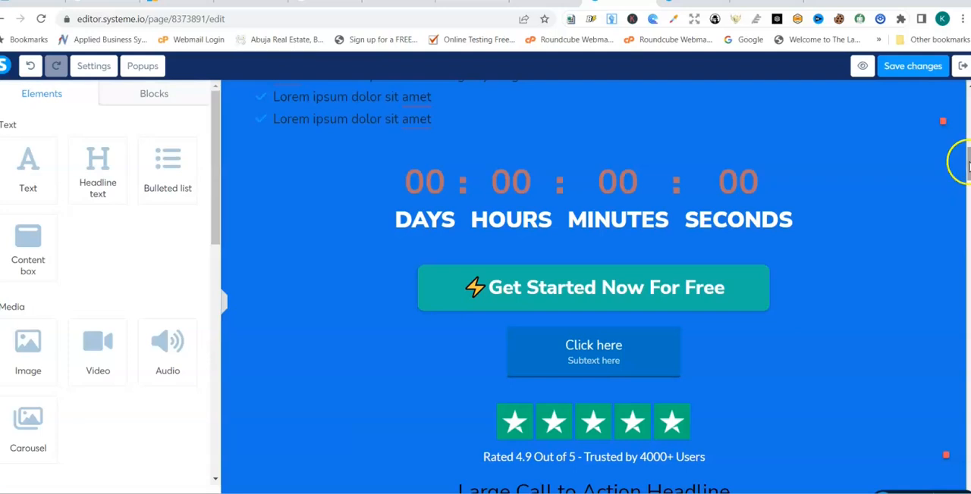
- Delete the first "Large Call to Action Headline" row directly below the "Rated 4.9 Out of 5" line
{"action": "scroll", "coordinate": [968, 194], "scroll_direction": "down", "scroll_amount": 5}
{"action": "scroll", "coordinate": [968, 194], "scroll_direction": "up", "scroll_amount": 3}
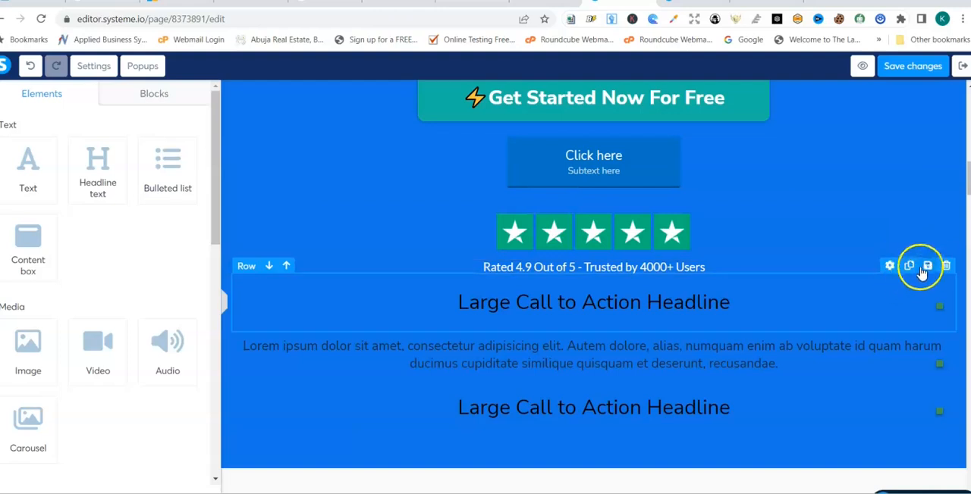
{"action": "left_click", "coordinate": [948, 266]}
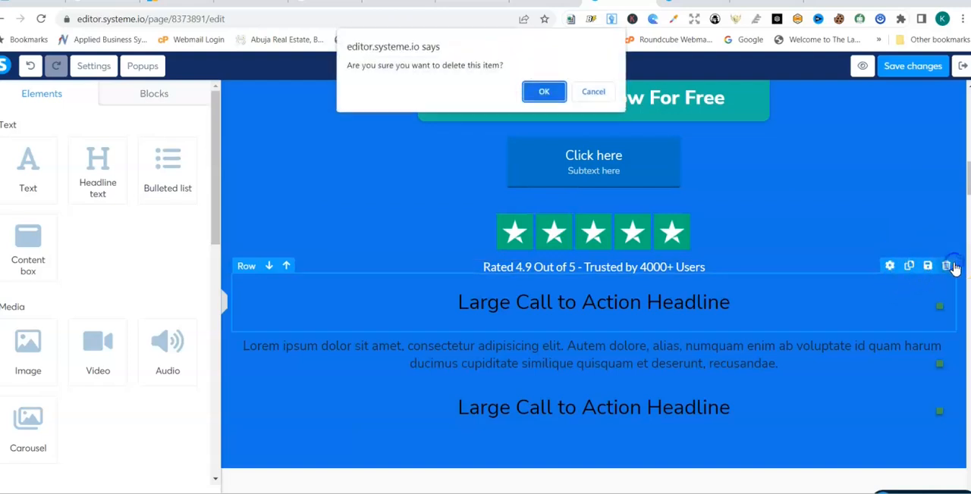
{"action": "left_click", "coordinate": [542, 91]}
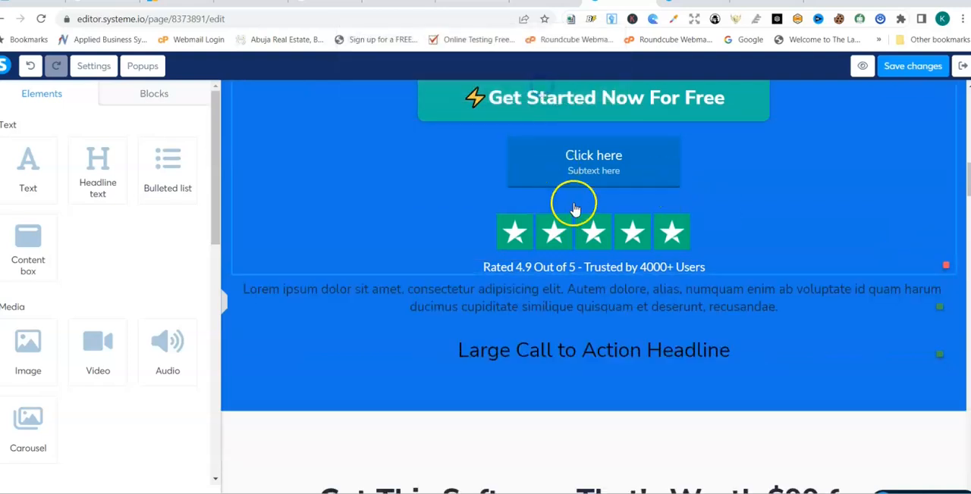
- Delete the text block at the end of the page that asks visitors to send their receipt for the Systeme bonuses
{"action": "left_click_drag", "start_coordinate": [968, 182], "coordinate": [969, 455]}
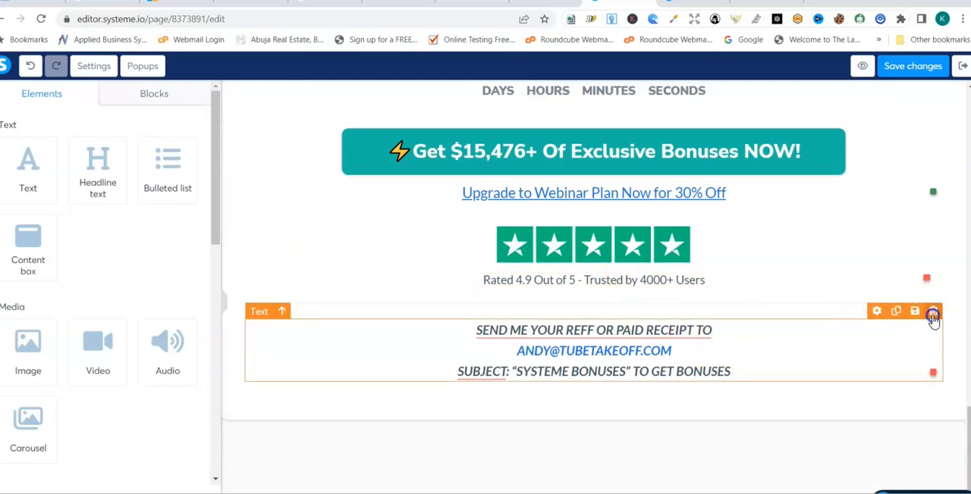
{"action": "left_click", "coordinate": [933, 316]}
{"action": "left_click", "coordinate": [543, 99]}
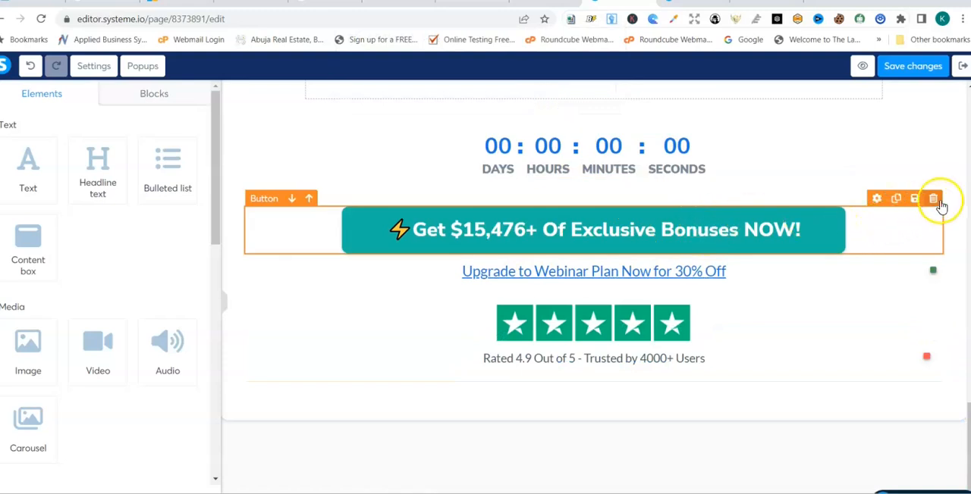
- Delete the "Get $15,476+ Of Exclusive Bonuses NOW!" button and the countdown above it in the last white row
{"action": "left_click", "coordinate": [934, 200]}
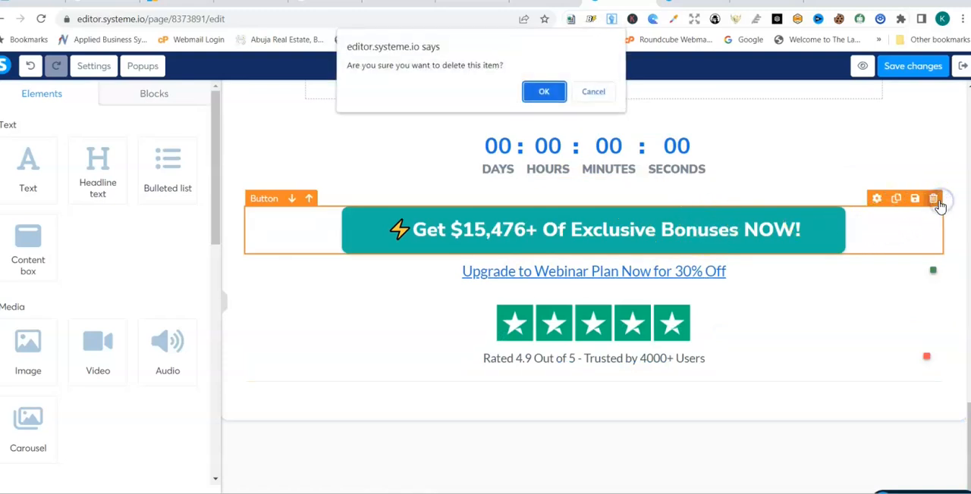
{"action": "left_click", "coordinate": [535, 91]}
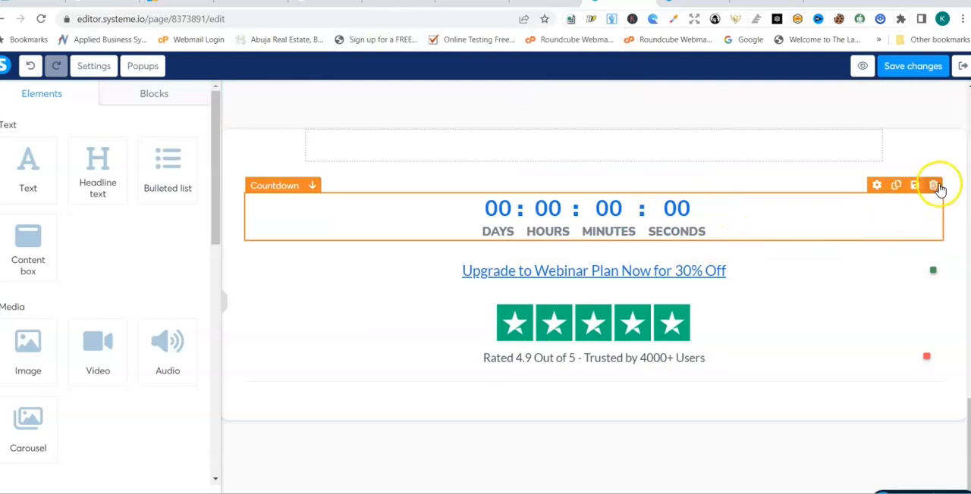
{"action": "left_click", "coordinate": [934, 186]}
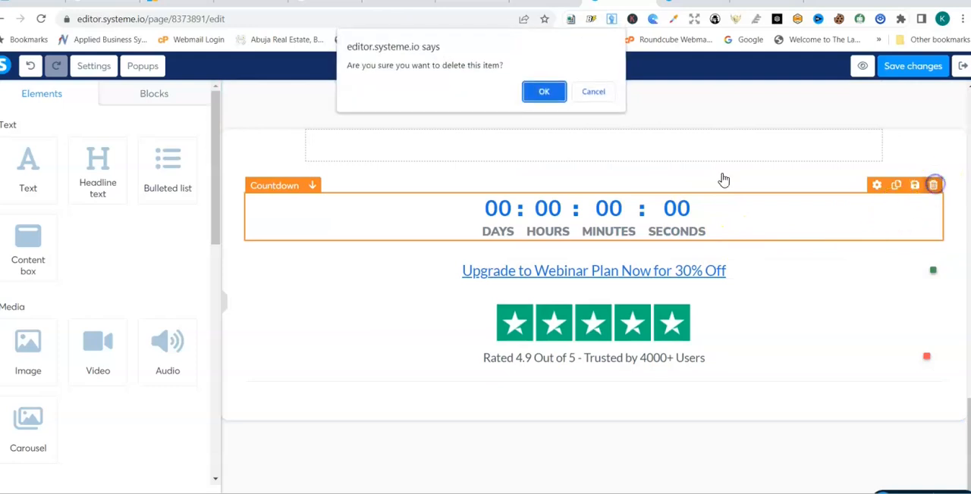
{"action": "left_click", "coordinate": [544, 93]}
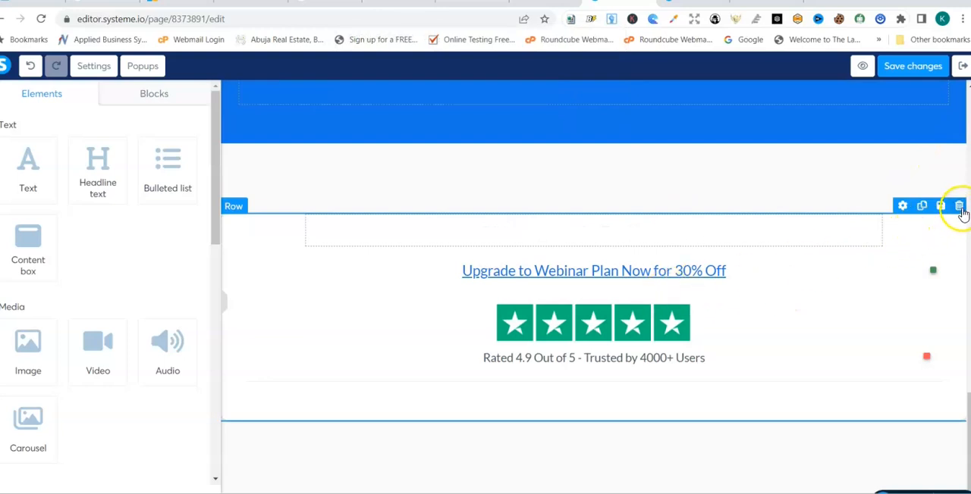
- Delete the row with the webinar upgrade link and the empty section directly beneath the blue one, and save the changes
{"action": "left_click", "coordinate": [960, 209]}
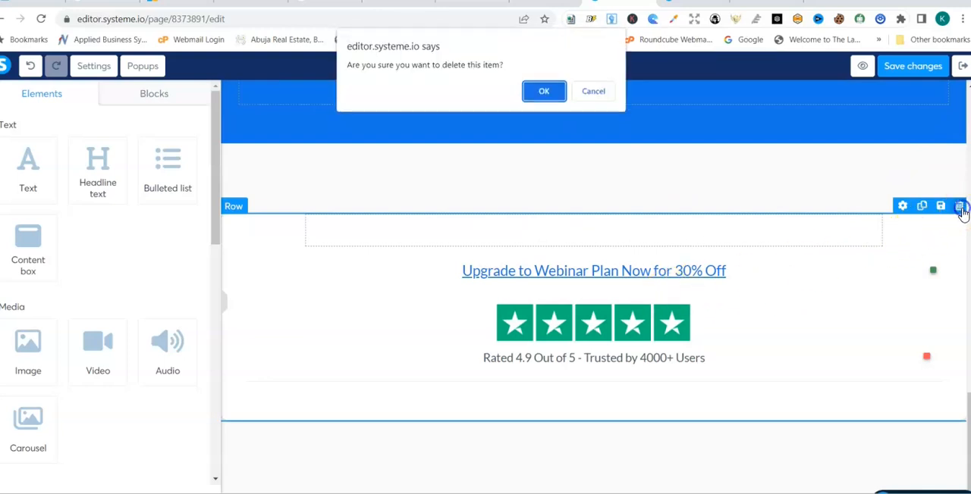
{"action": "left_click", "coordinate": [543, 92]}
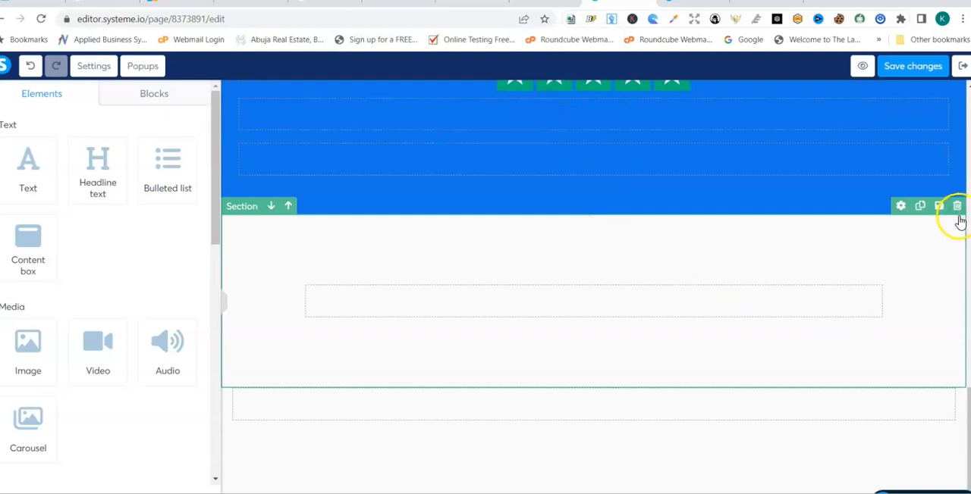
{"action": "left_click", "coordinate": [957, 208]}
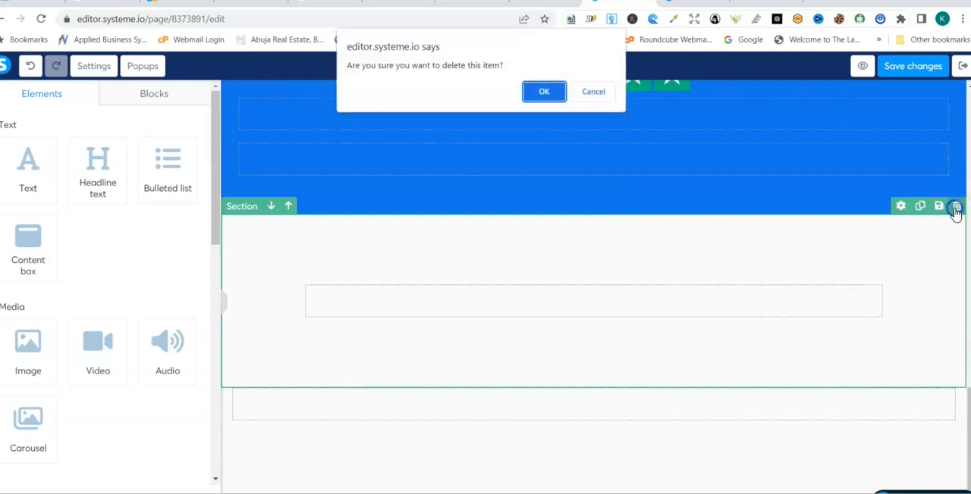
{"action": "left_click", "coordinate": [541, 93]}
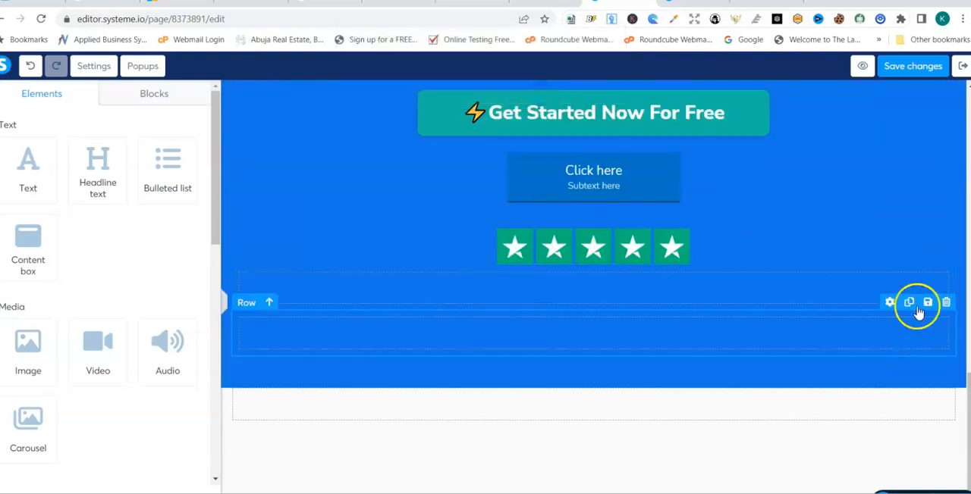
{"action": "left_click", "coordinate": [903, 73]}
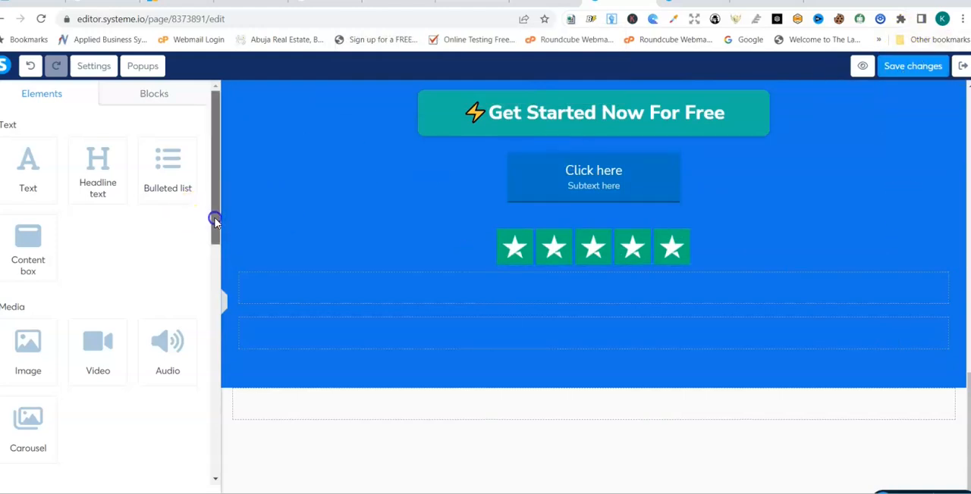
- Switch to the mobile layout and delete the lower of the two empty rows below the star rating
{"action": "left_click_drag", "start_coordinate": [215, 220], "coordinate": [197, 486]}
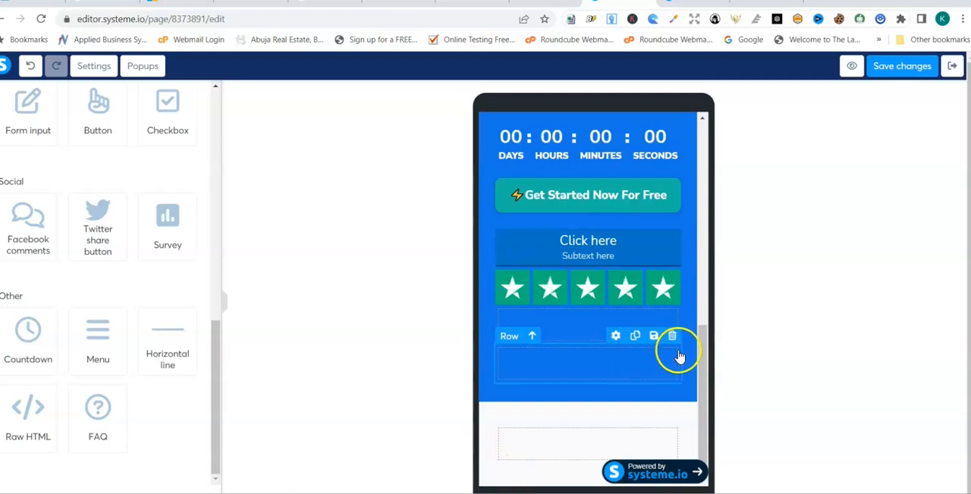
{"action": "left_click", "coordinate": [672, 337]}
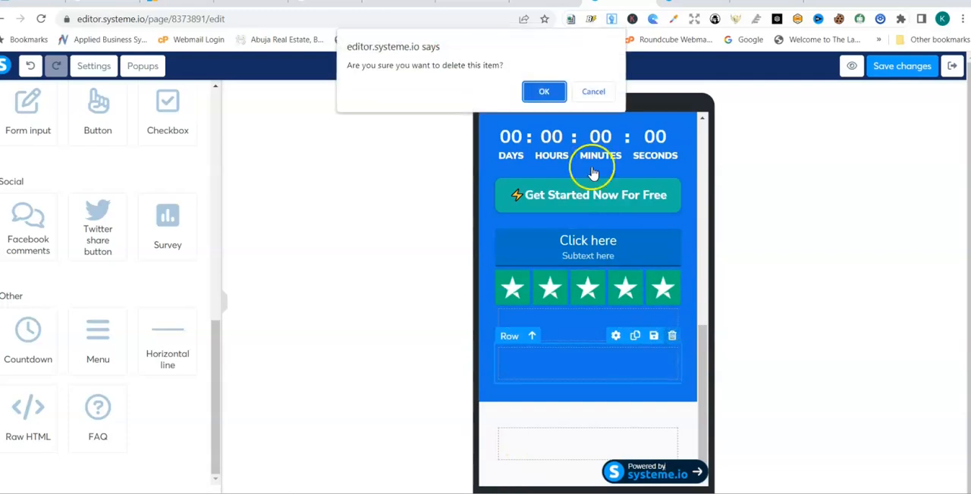
{"action": "left_click", "coordinate": [544, 91]}
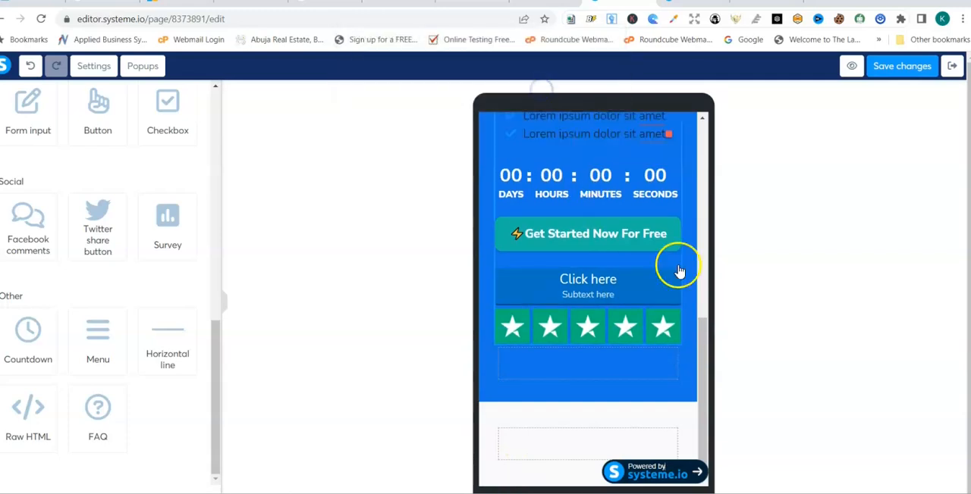
- Delete the empty white section below the blue section in the mobile layout
{"action": "left_click_drag", "start_coordinate": [700, 329], "coordinate": [688, 127]}
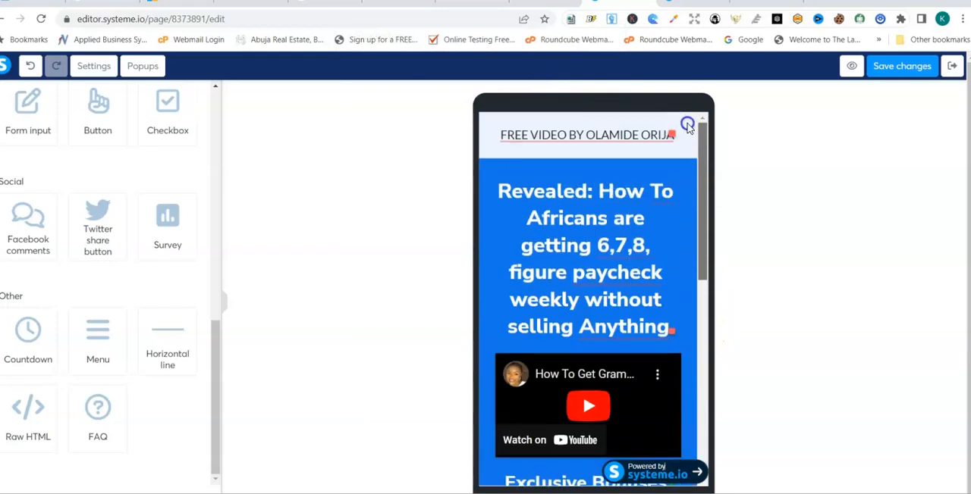
{"action": "scroll", "coordinate": [561, 148], "scroll_direction": "down", "scroll_amount": 10}
{"action": "scroll", "coordinate": [678, 152], "scroll_direction": "up", "scroll_amount": 10}
{"action": "scroll", "coordinate": [678, 160], "scroll_direction": "down", "scroll_amount": 3}
{"action": "scroll", "coordinate": [683, 242], "scroll_direction": "down", "scroll_amount": 4}
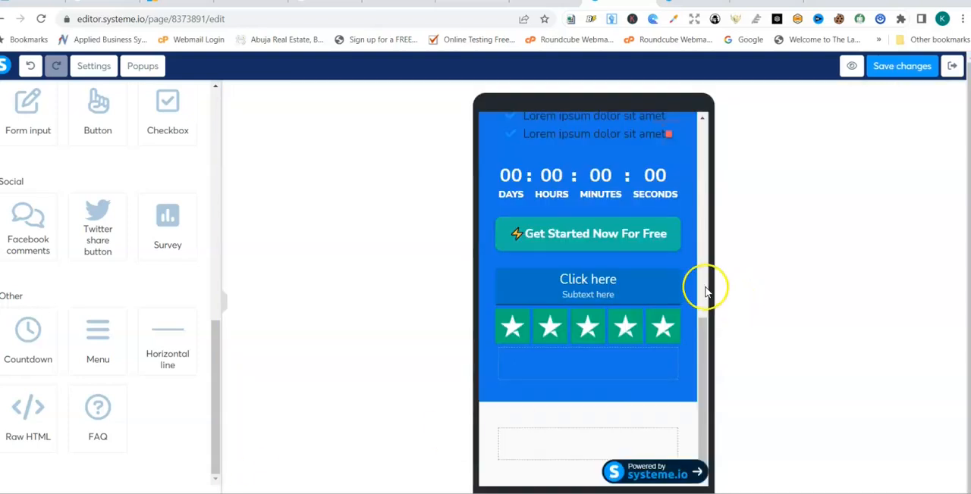
{"action": "left_click", "coordinate": [703, 290]}
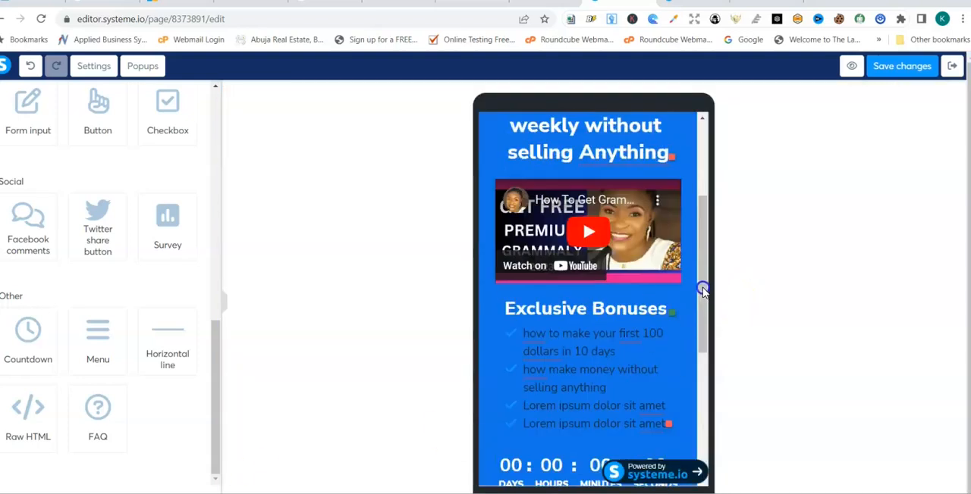
{"action": "left_click", "coordinate": [701, 331]}
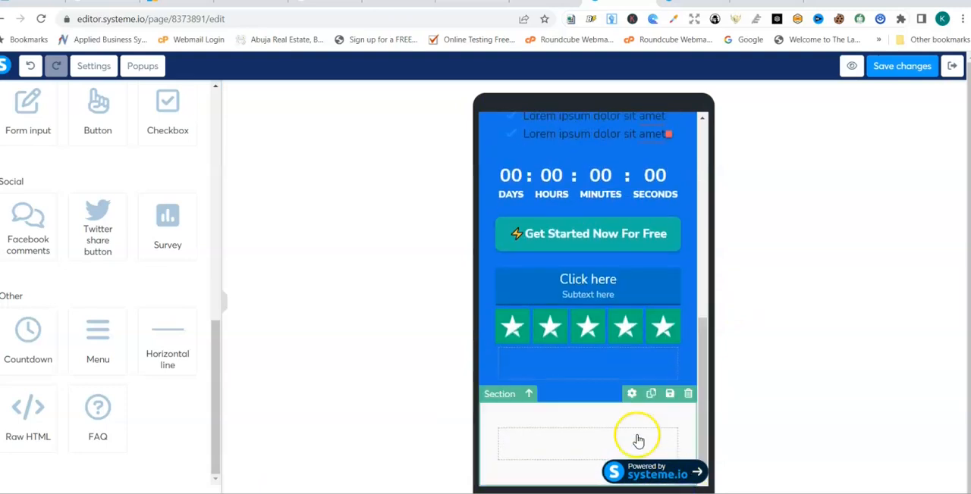
{"action": "left_click", "coordinate": [688, 394]}
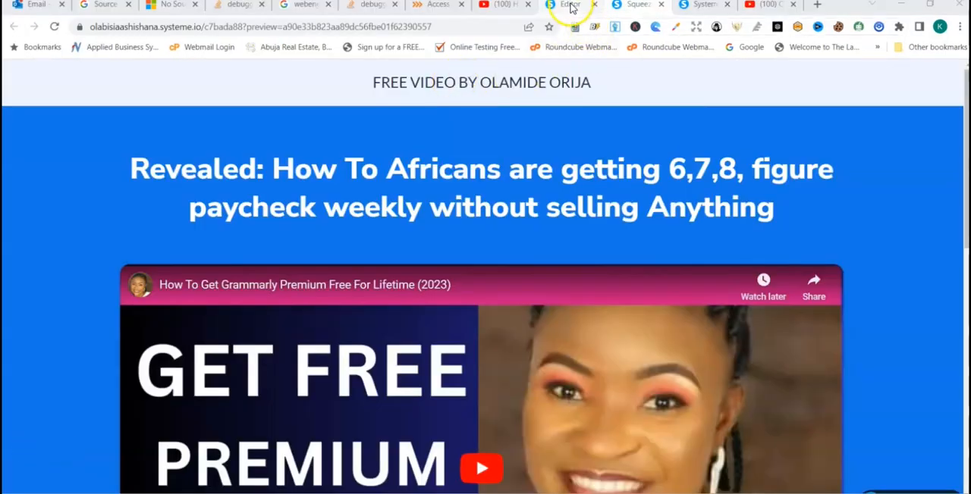
- Open the preview of the squeeze page from the editor and look through it from the headline downward
{"action": "left_click", "coordinate": [570, 6]}
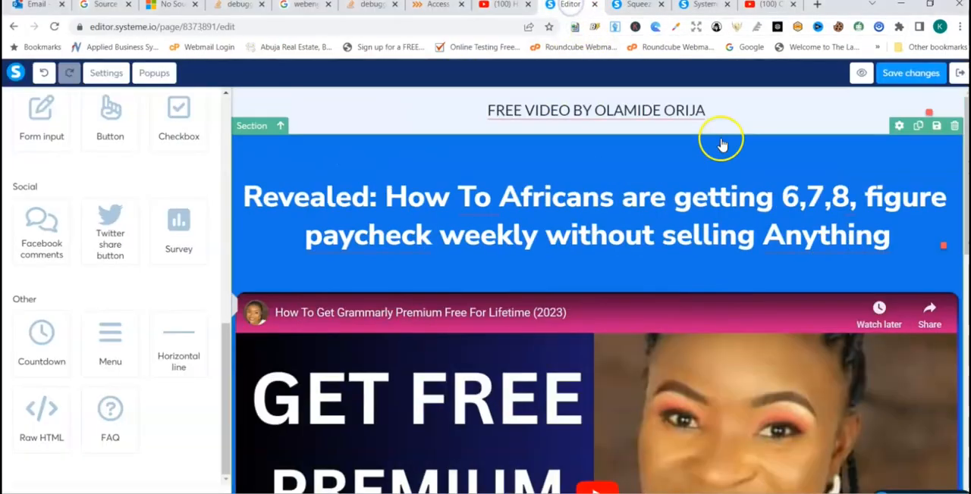
{"action": "left_click", "coordinate": [862, 74]}
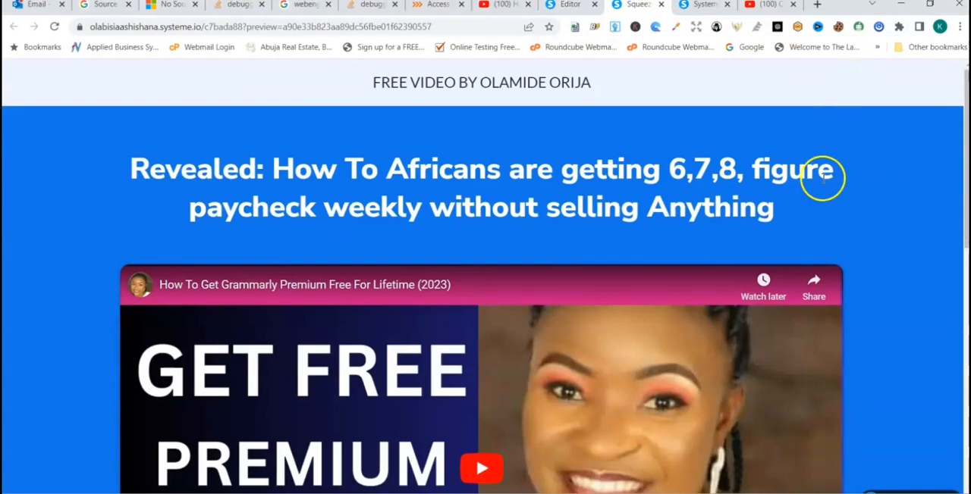
{"action": "scroll", "coordinate": [955, 226], "scroll_direction": "down", "scroll_amount": 7}
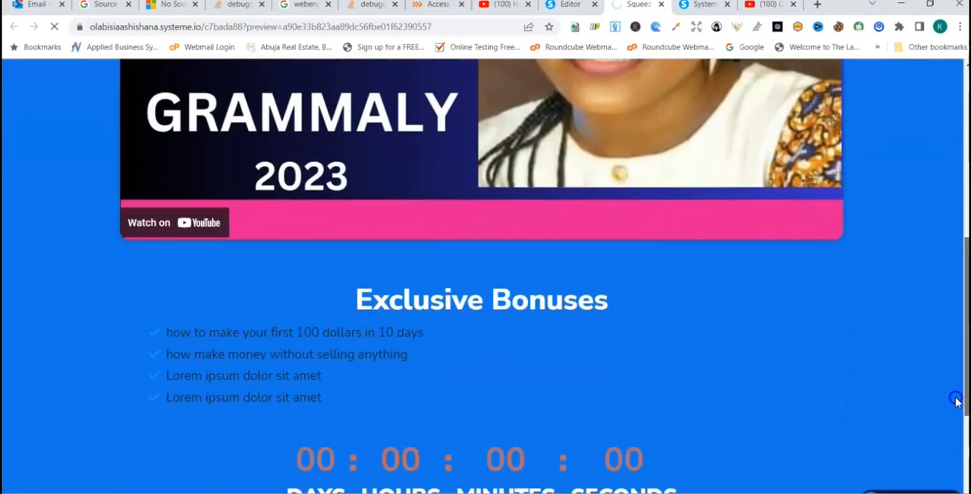
{"action": "left_click_drag", "start_coordinate": [956, 402], "coordinate": [966, 221]}
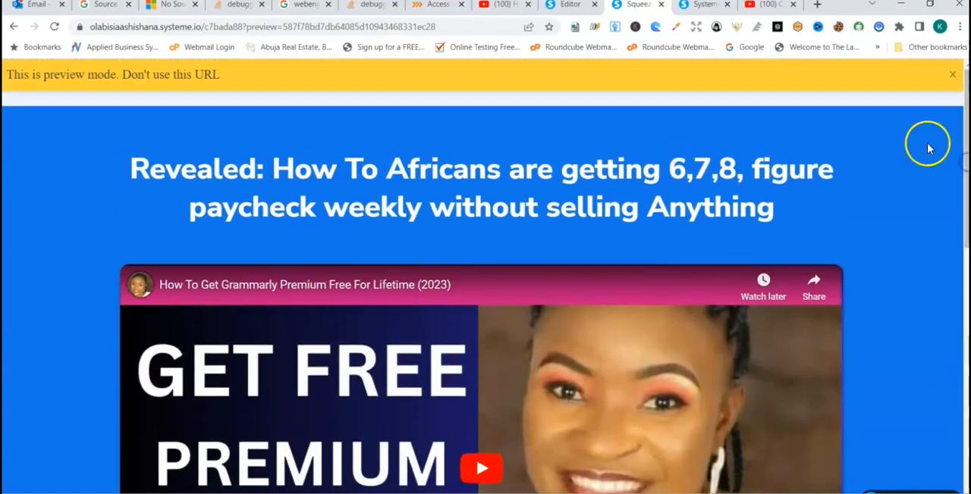
- Return to the page editor and review the video, bonus list, countdown, buttons and star rating
{"action": "left_click", "coordinate": [570, 5]}
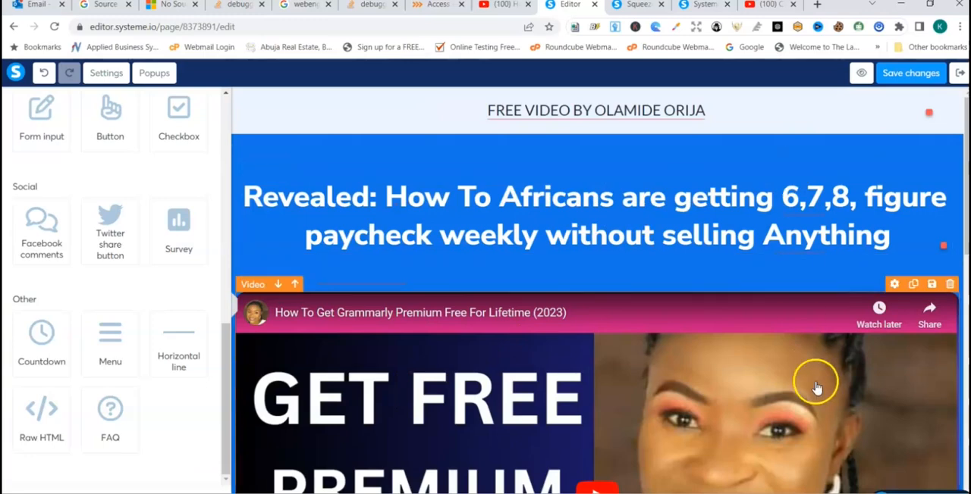
{"action": "left_click", "coordinate": [966, 365]}
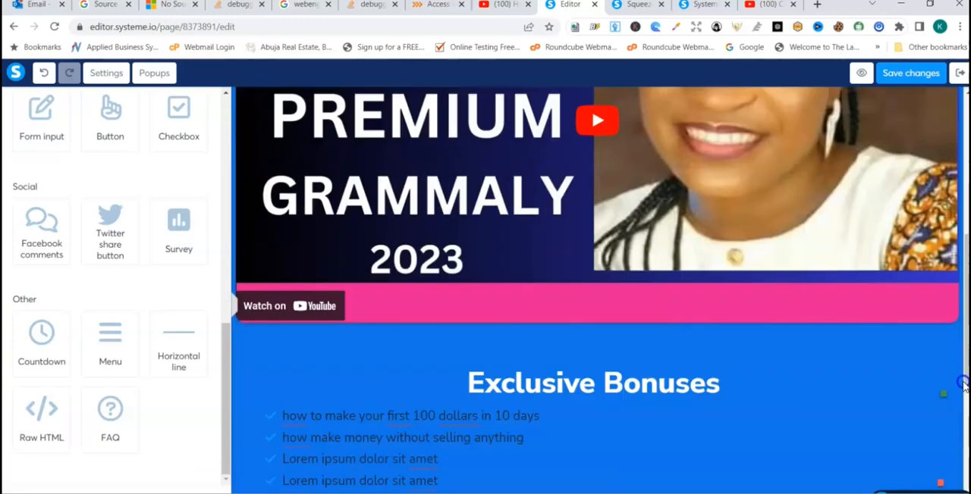
{"action": "left_click", "coordinate": [964, 386]}
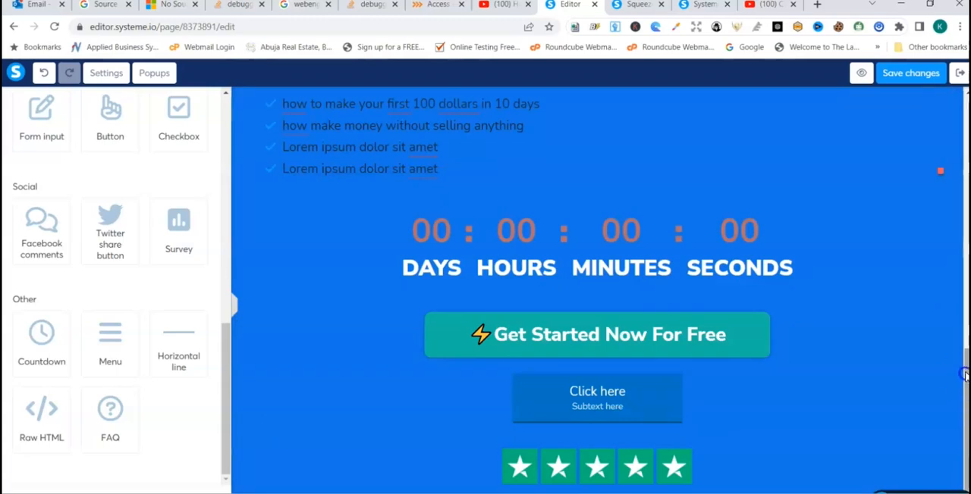
{"action": "left_click_drag", "start_coordinate": [967, 373], "coordinate": [967, 111]}
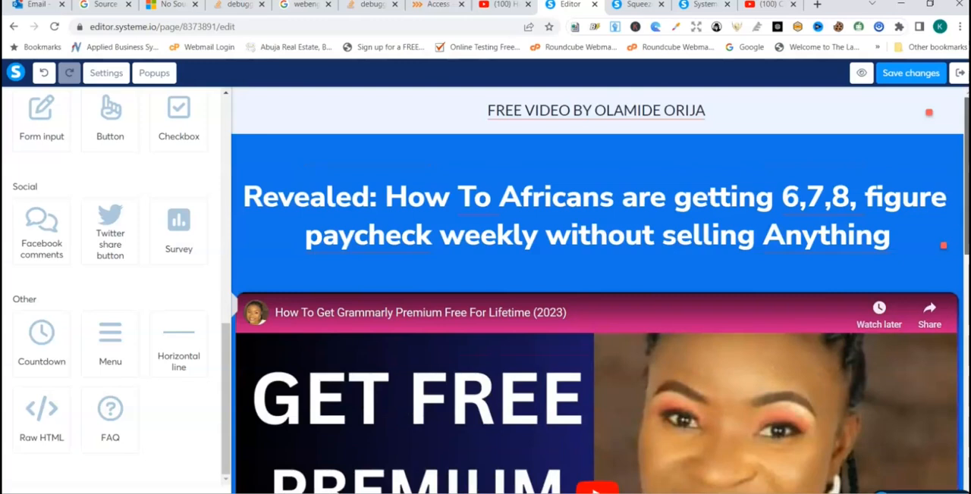